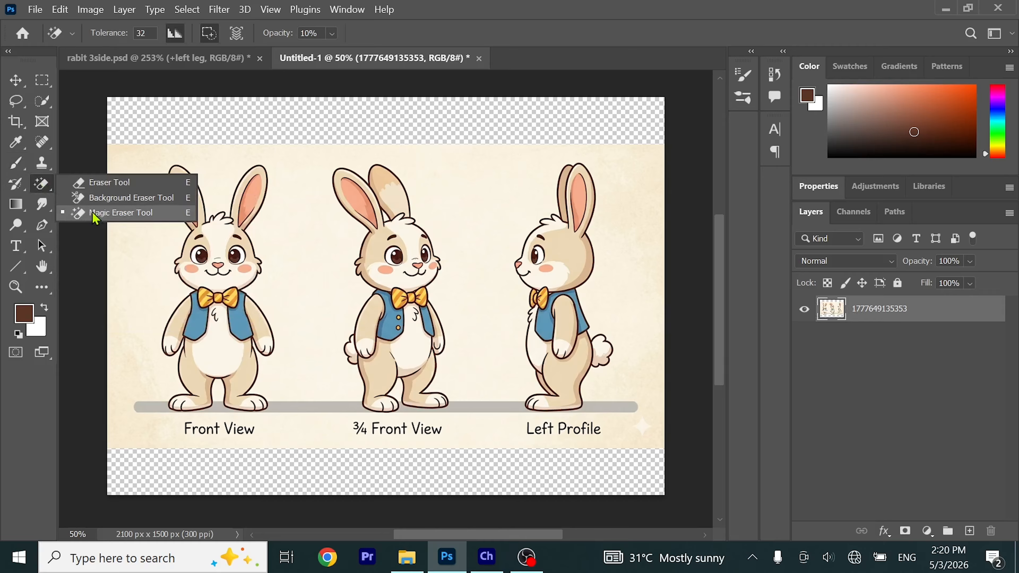
# - Erase the cream background of the three-view rabbit sheet with the Magic Eraser, raising its opacity to 100%
pyautogui.click(97, 219)
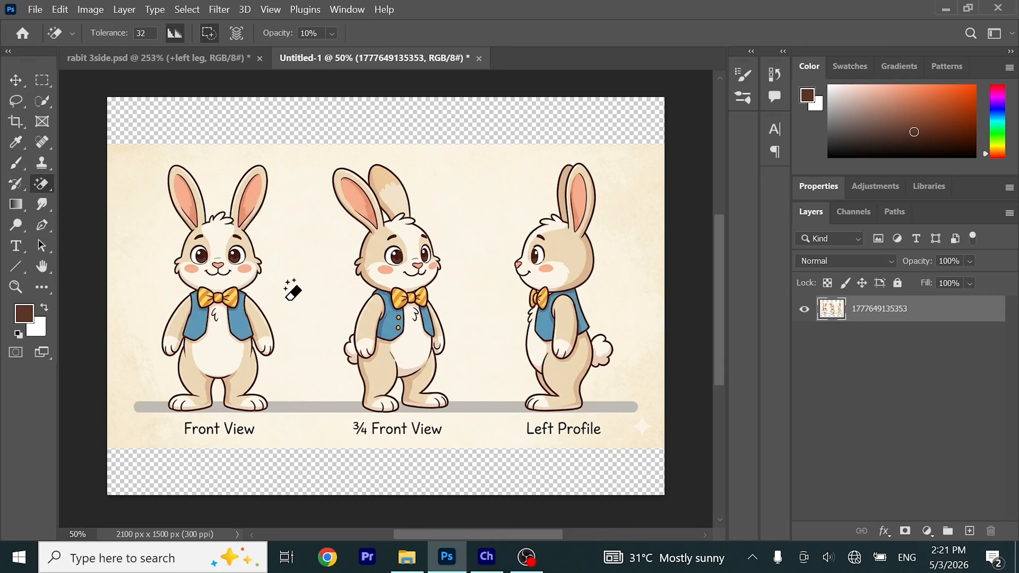
pyautogui.click(299, 288)
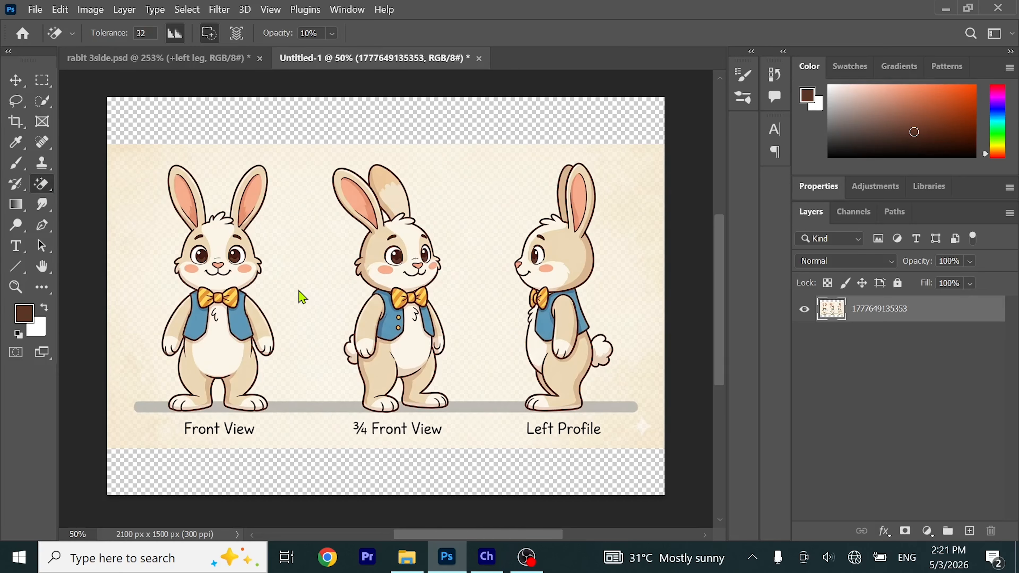
pyautogui.click(331, 35)
pyautogui.click(332, 34)
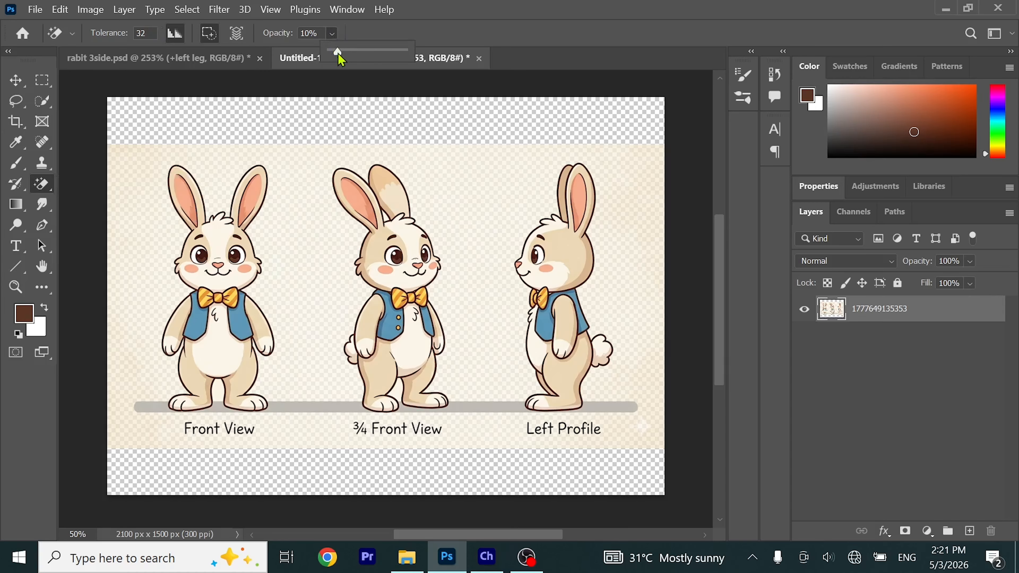
pyautogui.moveTo(339, 54); pyautogui.dragTo(451, 60)
pyautogui.click(324, 275)
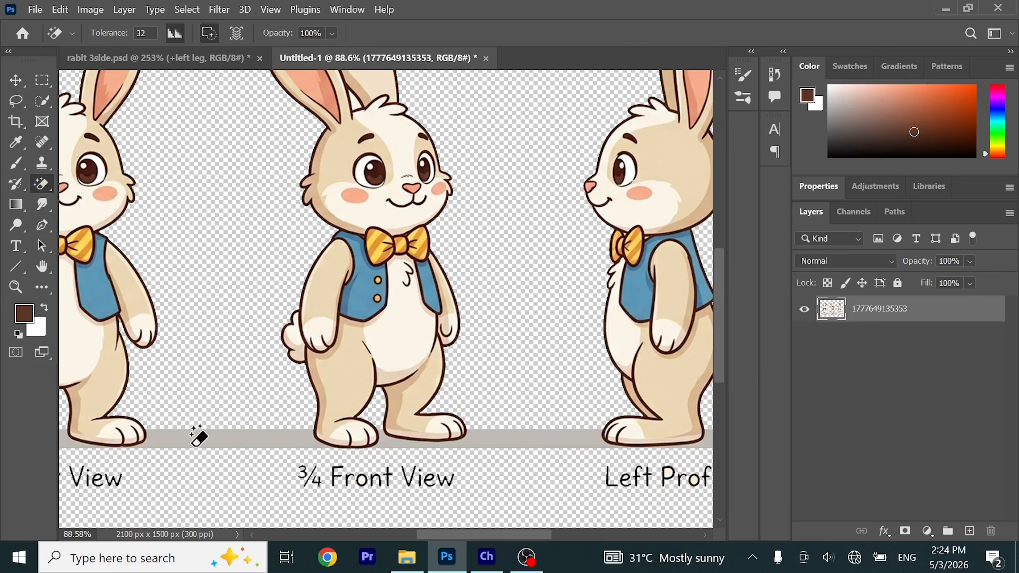
# - Erase the remaining grey ground strip between the rabbits' feet with the Magic Eraser
pyautogui.click(197, 439)
pyautogui.click(524, 440)
pyautogui.scroll(-1, 526, 441)
pyautogui.hscroll(2, 522, 448)
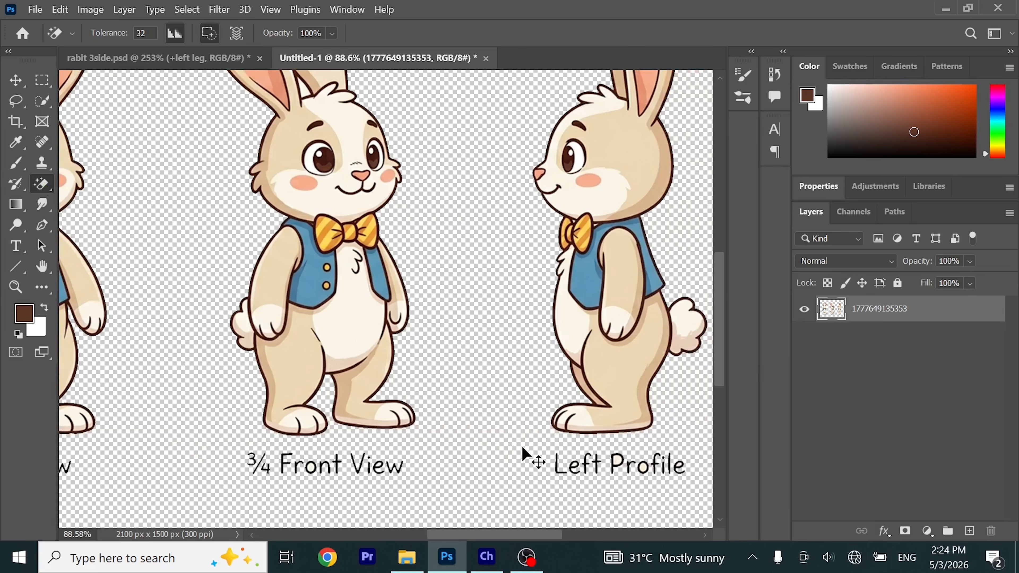
pyautogui.hscroll(-3, 505, 428)
pyautogui.scroll(-2, 500, 413)
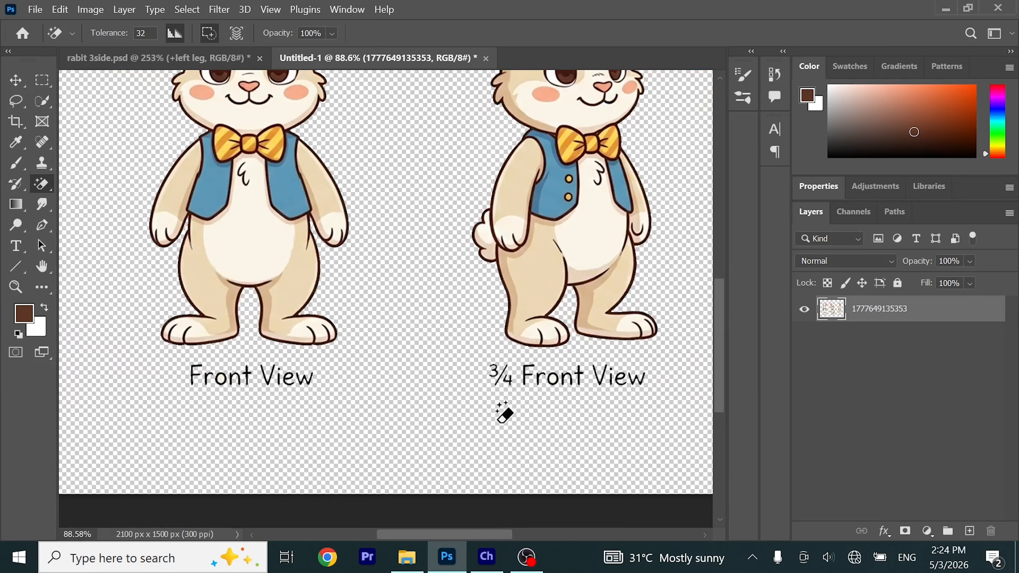
pyautogui.scroll(3, 500, 416)
pyautogui.scroll(-3, 485, 423)
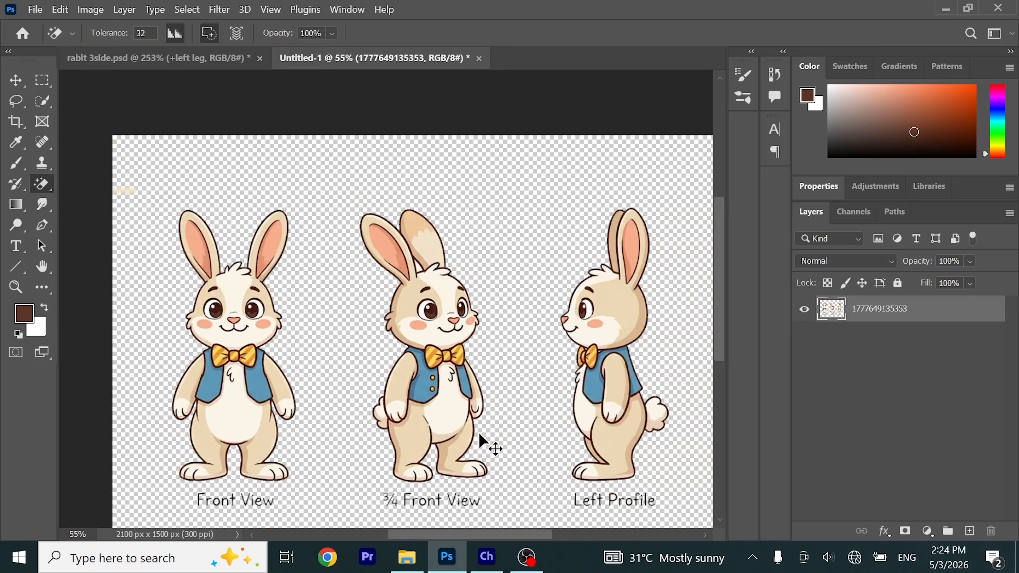
pyautogui.scroll(-1, 481, 441)
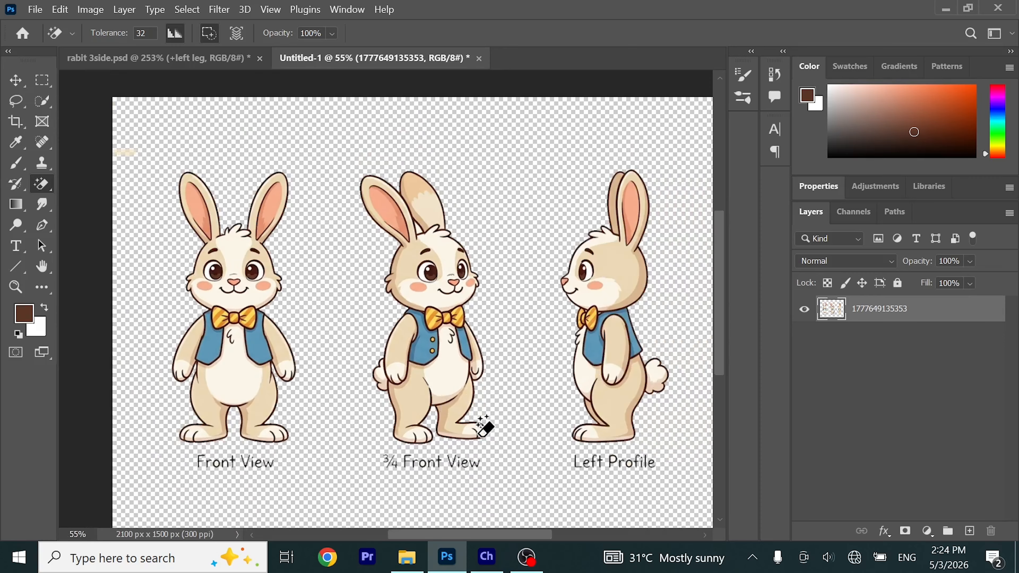
# - Switch to the rabit 3side.psd document and briefly show the tors layer to check it against the limbs
pyautogui.click(18, 85)
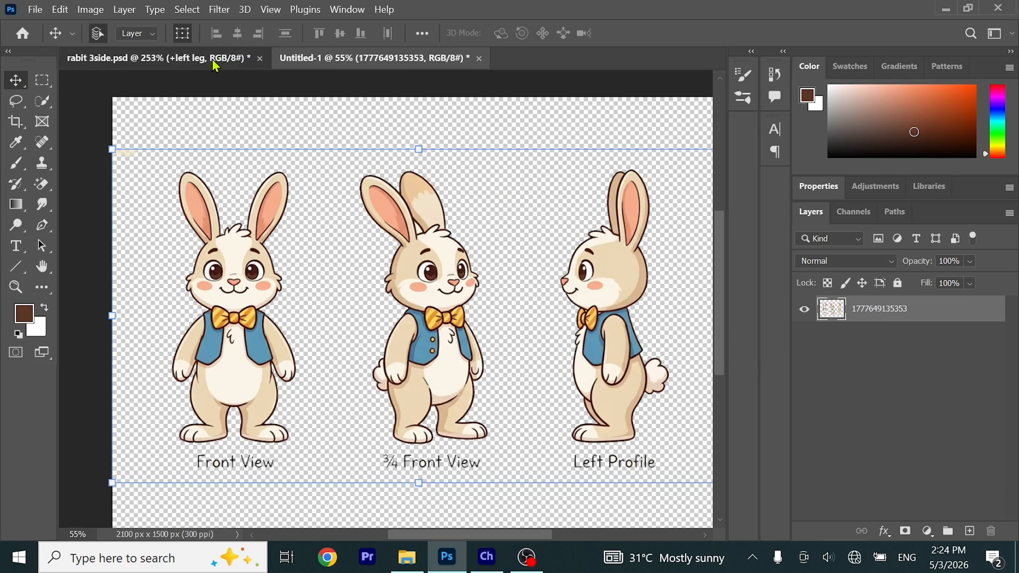
pyautogui.click(193, 58)
pyautogui.scroll(-2, 417, 241)
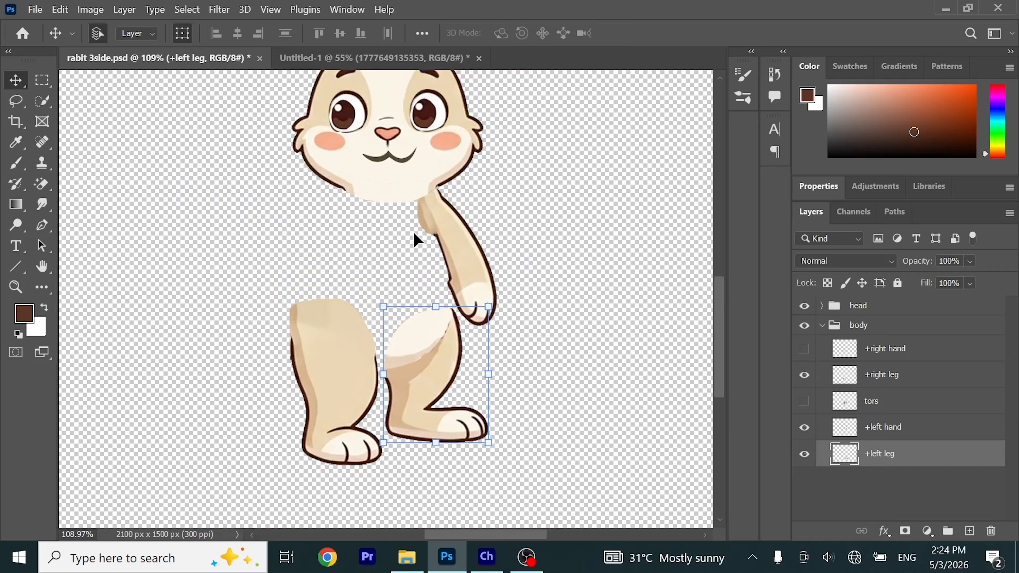
pyautogui.click(843, 427)
pyautogui.click(804, 401)
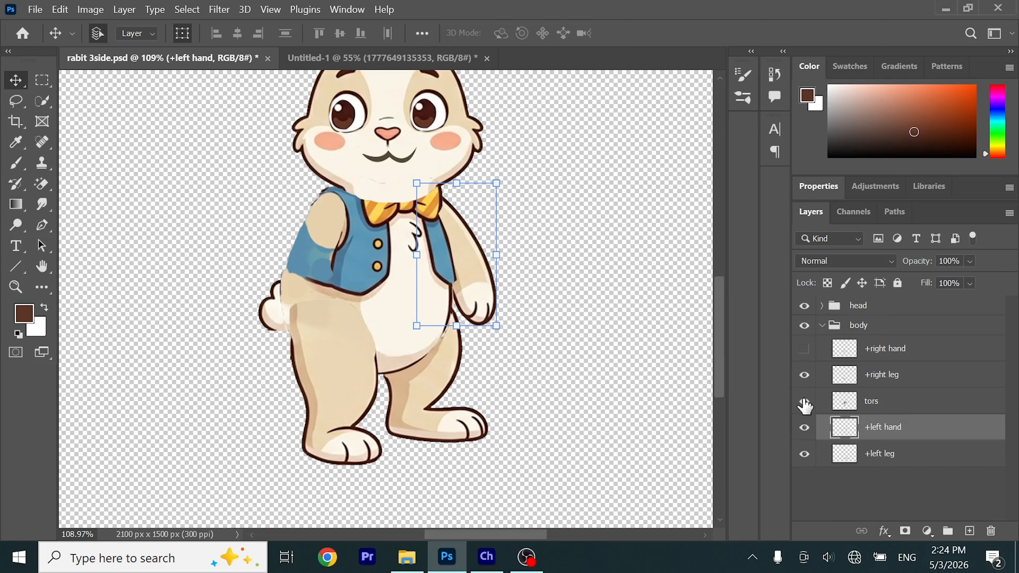
pyautogui.click(804, 401)
# - Paint a dark brown outline along the unlined inner thigh edge on the +left leg layer with the 3 px Brush
pyautogui.click(826, 452)
pyautogui.scroll(5, 444, 409)
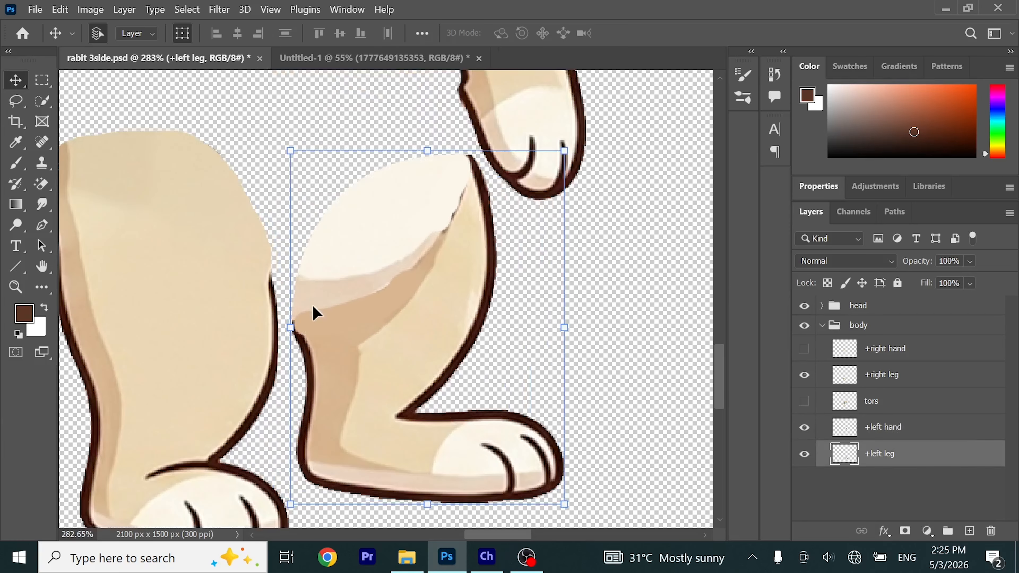
pyautogui.click(10, 169)
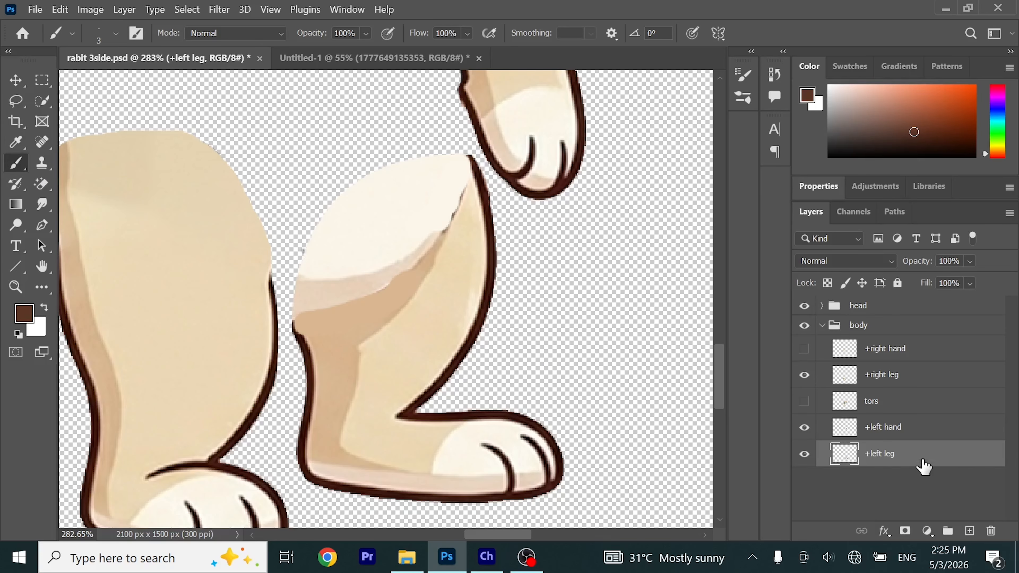
pyautogui.click(805, 454)
pyautogui.click(804, 454)
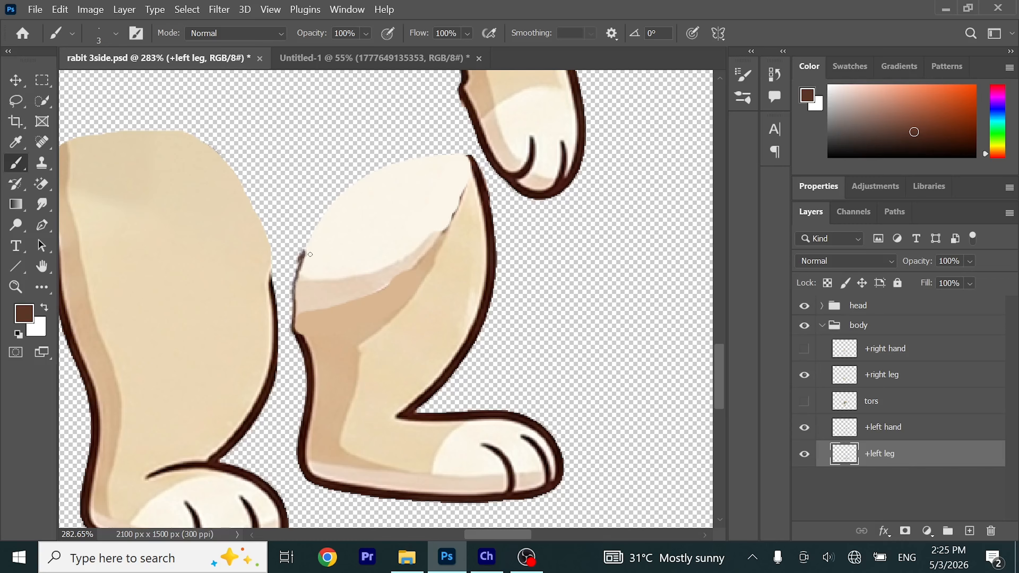
pyautogui.hotkey('ctrl', 'z')
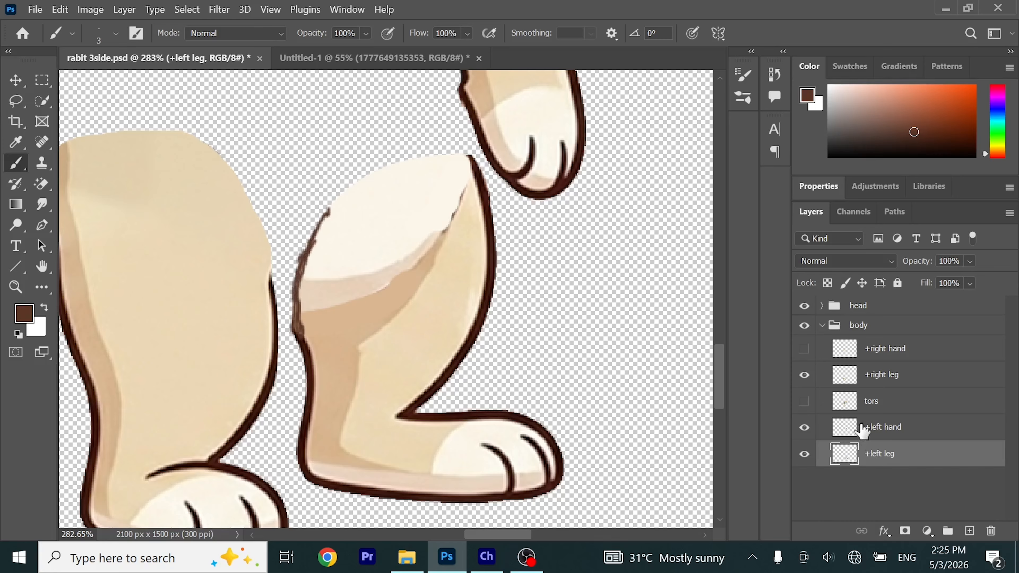
# - Outline the inner thigh edge on the +right leg layer in dark brown and trim its outer side with the Eraser
pyautogui.click(866, 382)
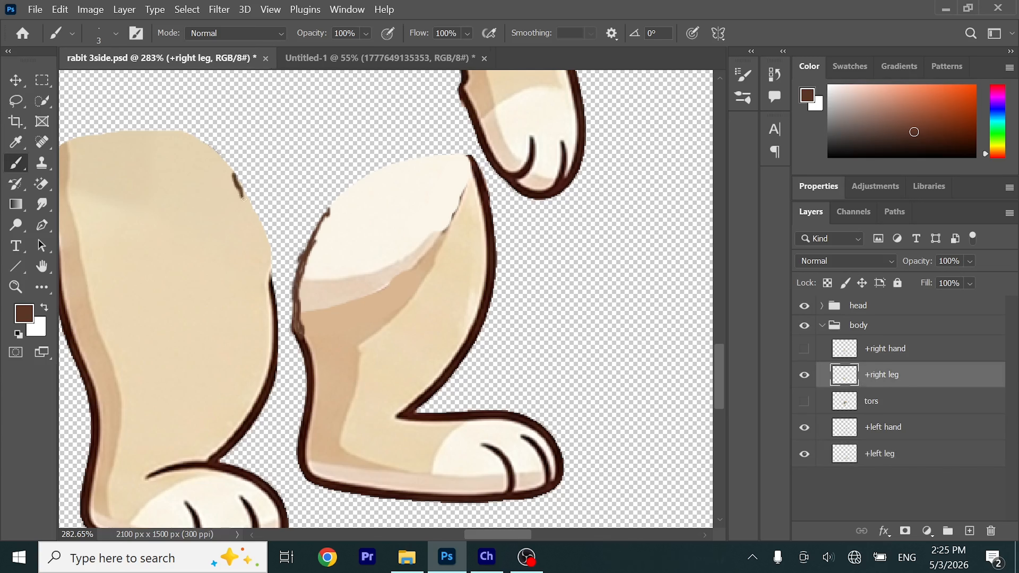
pyautogui.moveTo(243, 199); pyautogui.dragTo(262, 253)
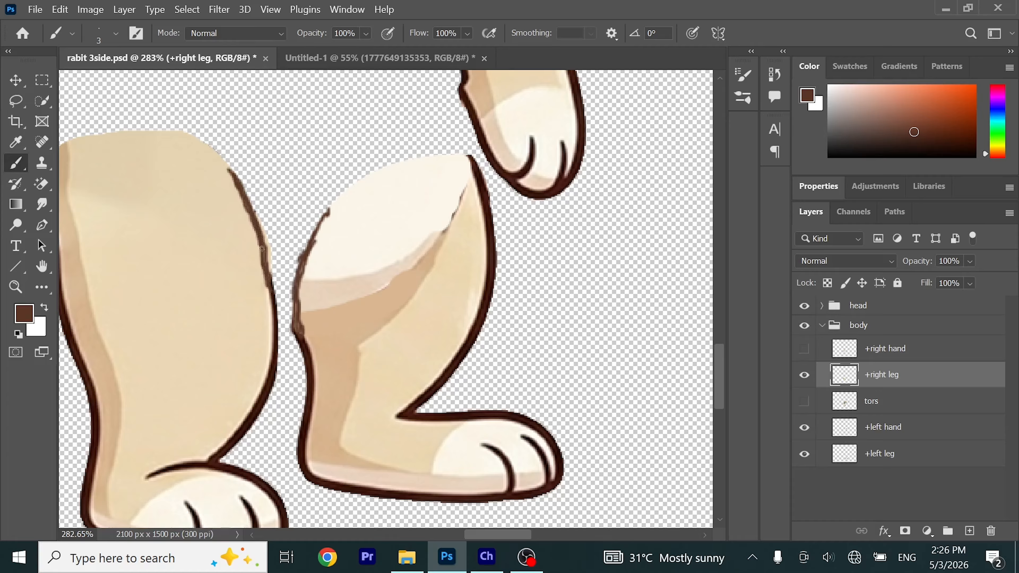
pyautogui.click(42, 184)
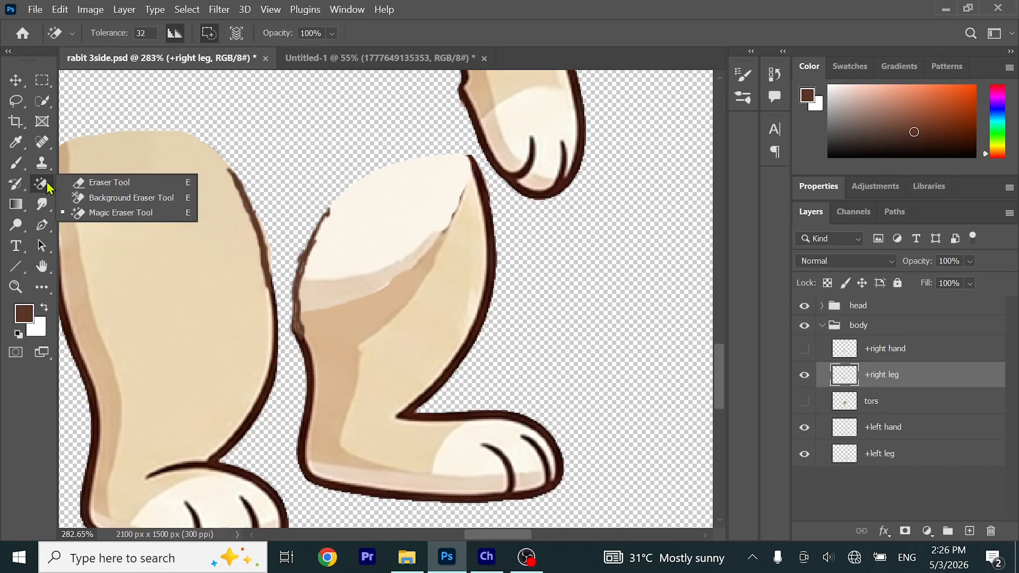
pyautogui.click(100, 183)
pyautogui.moveTo(273, 205); pyautogui.dragTo(288, 275)
pyautogui.moveTo(283, 240); pyautogui.dragTo(285, 257)
pyautogui.moveTo(272, 204); pyautogui.dragTo(281, 236)
pyautogui.click(886, 458)
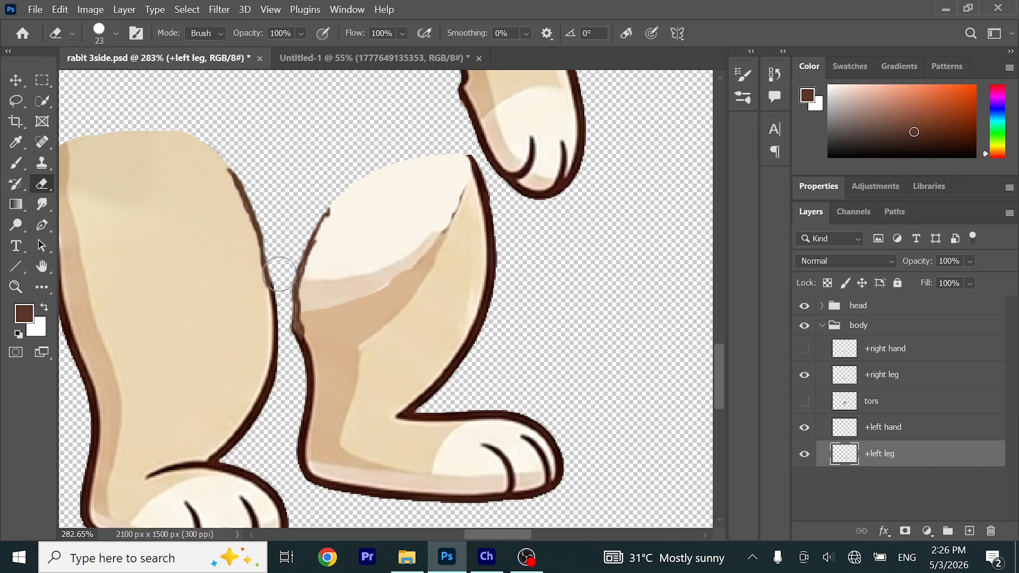
pyautogui.press('v')
pyautogui.scroll(-3, 415, 269)
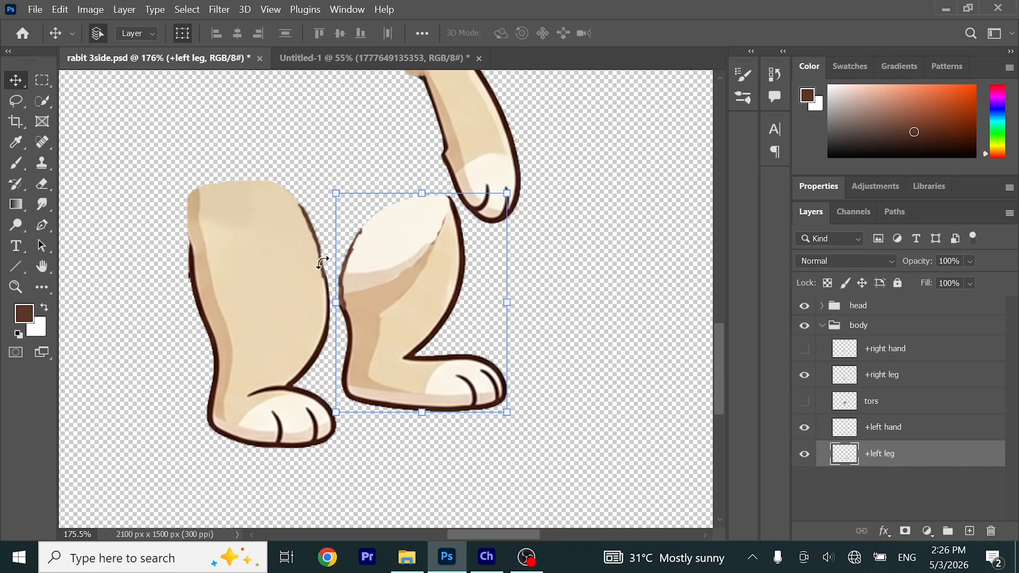
# - Paint a dark brown outline along the upper outer edge of the thigh on the +right leg layer
pyautogui.click(875, 375)
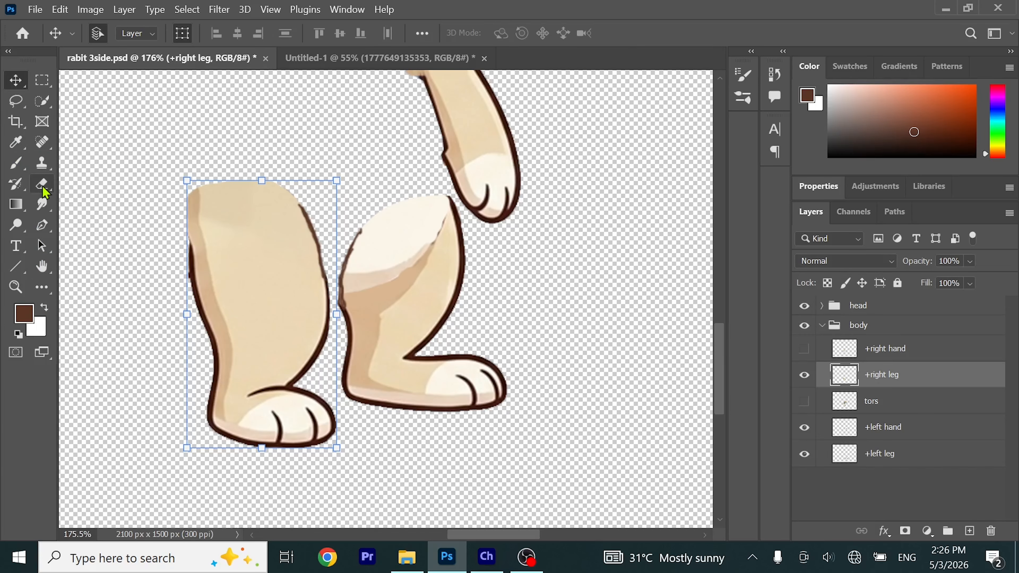
pyautogui.click(16, 164)
pyautogui.scroll(3, 224, 246)
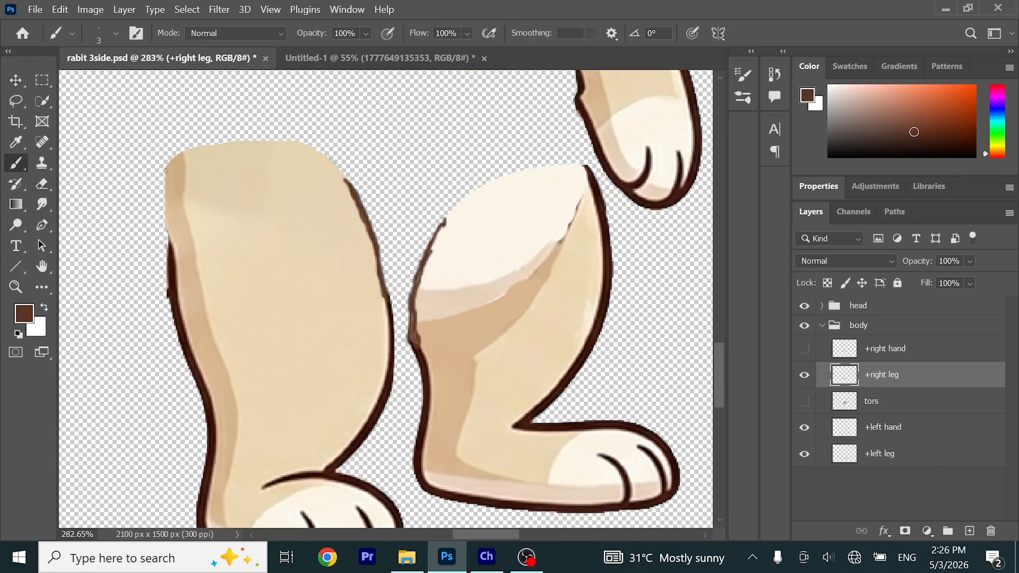
pyautogui.moveTo(165, 168); pyautogui.dragTo(162, 224)
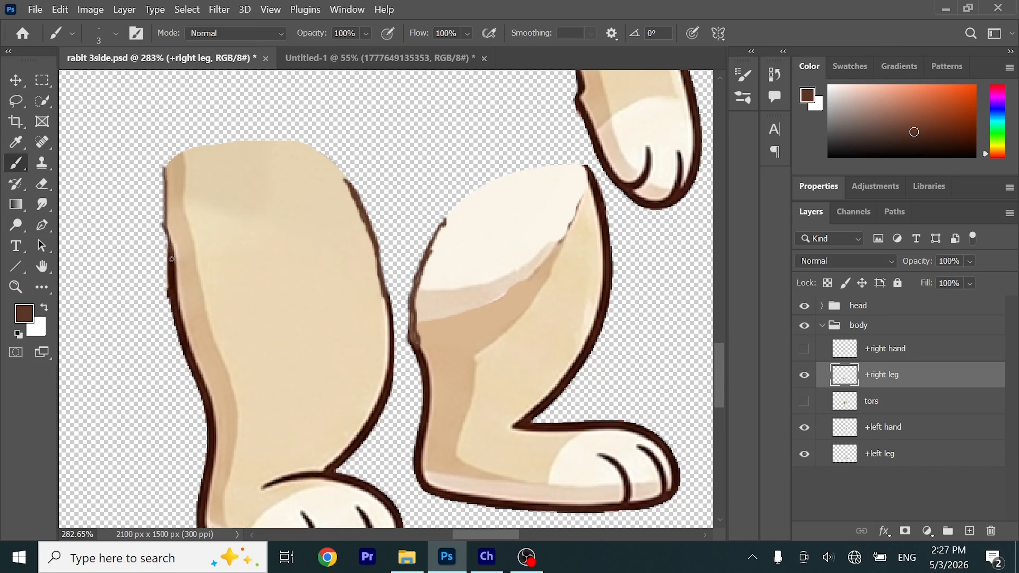
pyautogui.hotkey('ctrl', 'z')
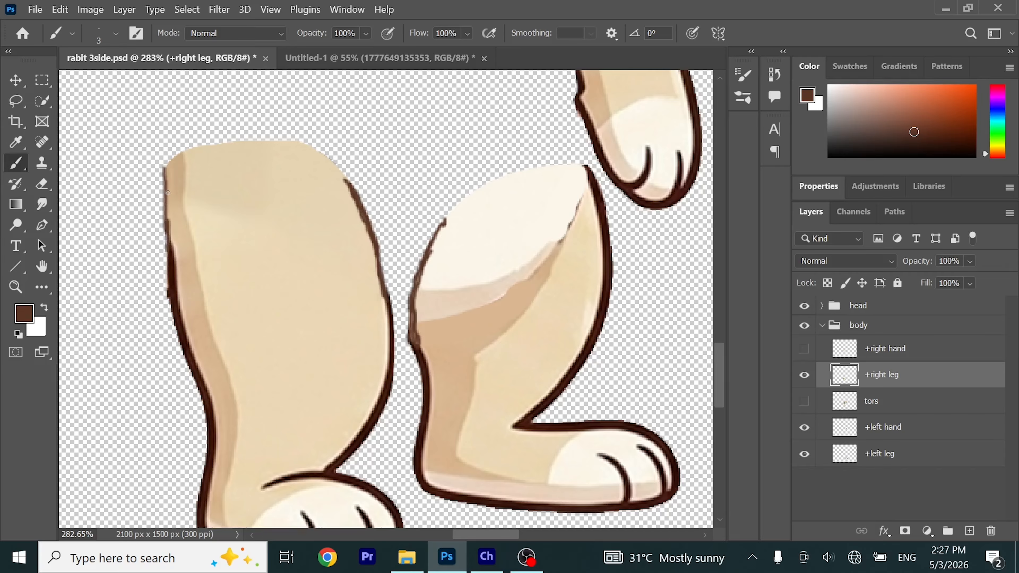
pyautogui.press('v')
pyautogui.scroll(-5, 341, 281)
pyautogui.scroll(3, 473, 167)
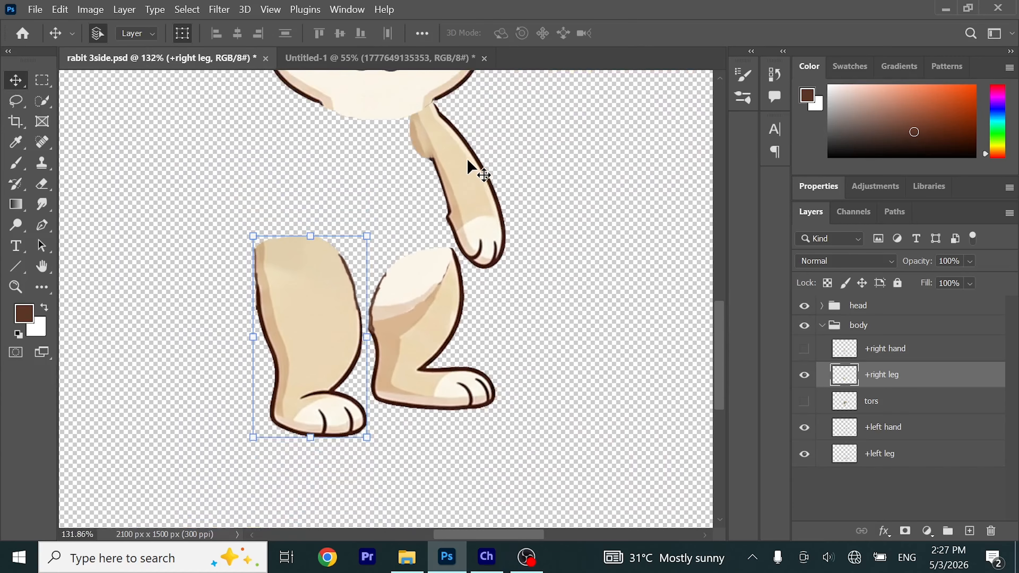
# - Hide the head group and paint a dark brown outline under the shoulder on the +left hand layer
pyautogui.click(897, 352)
pyautogui.click(883, 435)
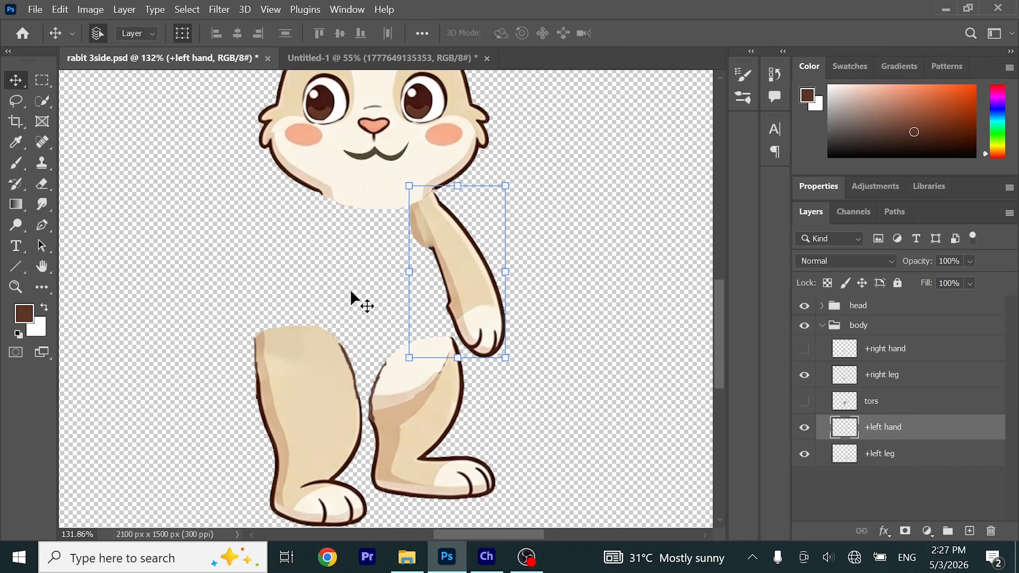
pyautogui.click(805, 306)
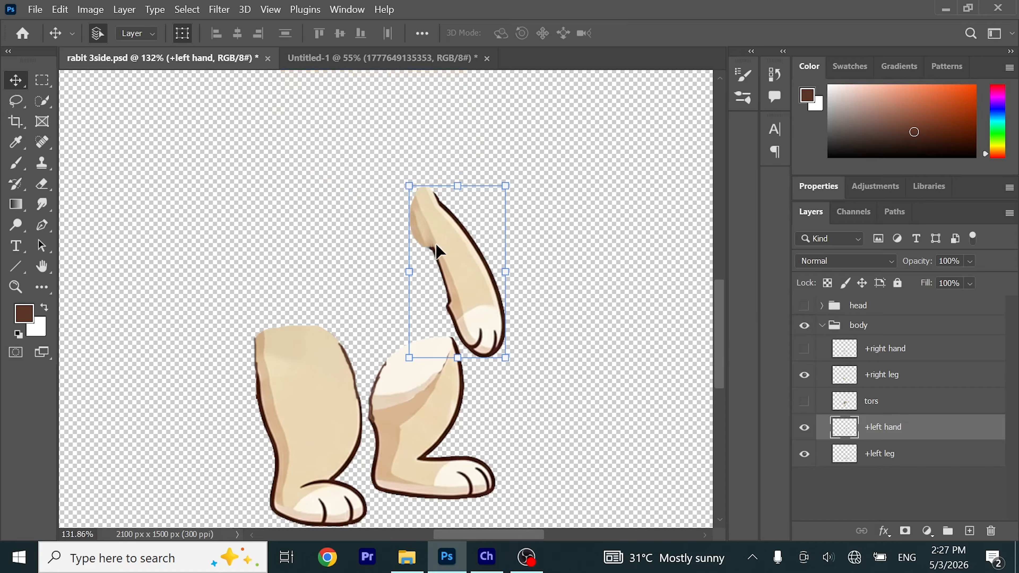
pyautogui.scroll(3, 439, 252)
pyautogui.press('b')
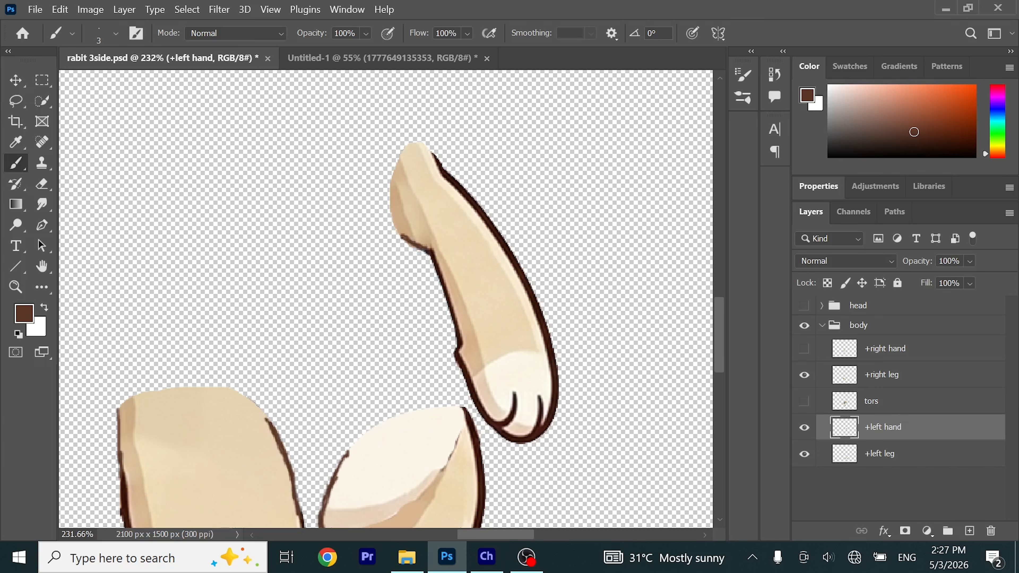
pyautogui.scroll(-3, 358, 315)
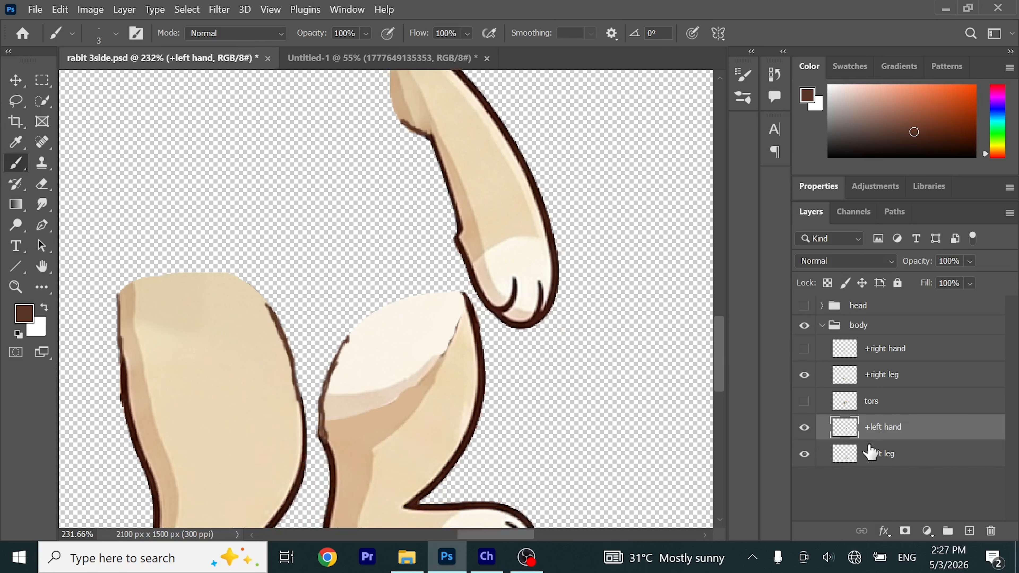
# - Show the +right hand layer and erase the stray outline strokes beneath its shoulder
pyautogui.click(805, 348)
pyautogui.scroll(3, 661, 433)
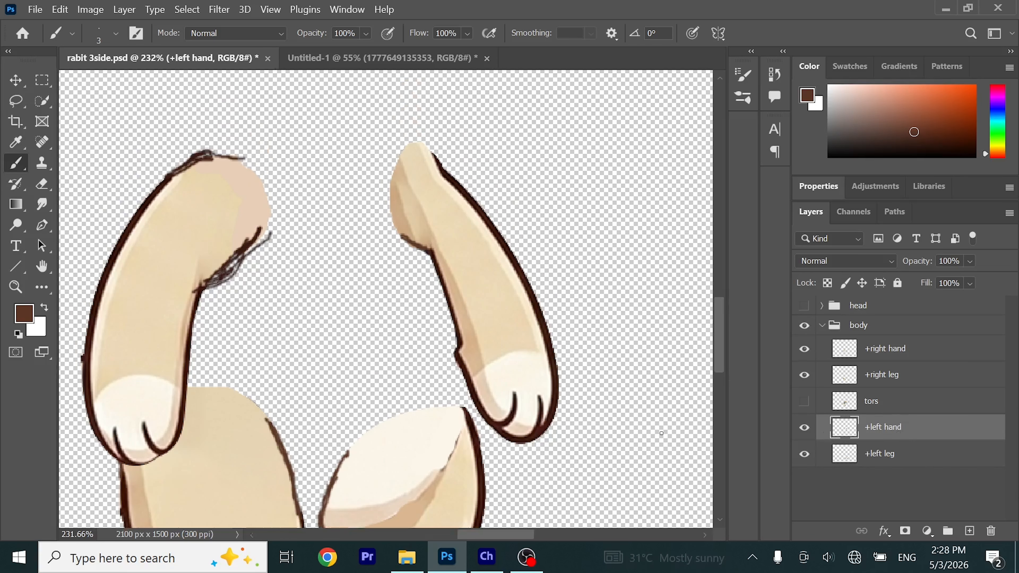
pyautogui.click(42, 185)
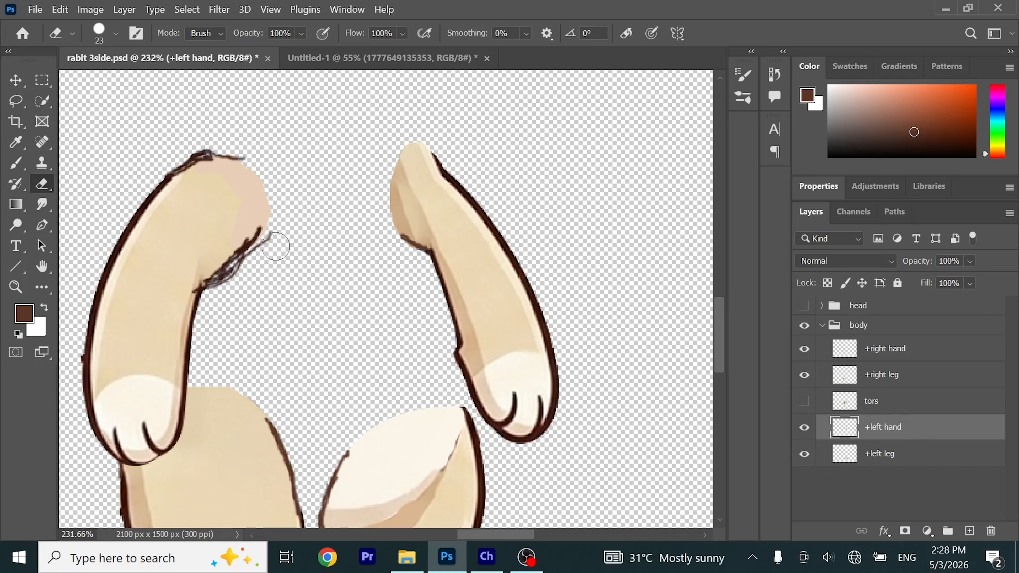
pyautogui.click(805, 427)
pyautogui.click(805, 427)
pyautogui.click(872, 347)
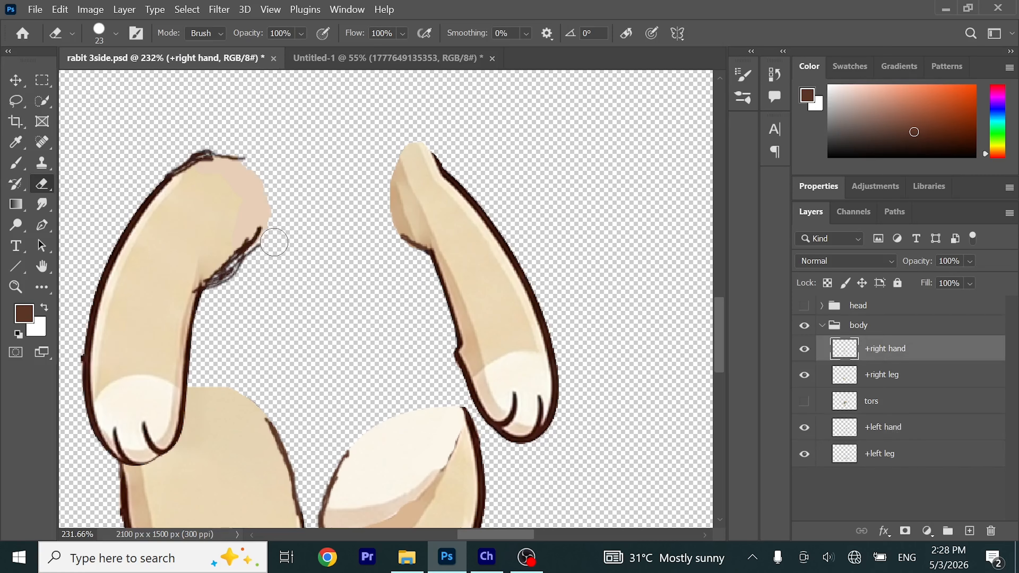
pyautogui.moveTo(271, 254); pyautogui.dragTo(215, 288)
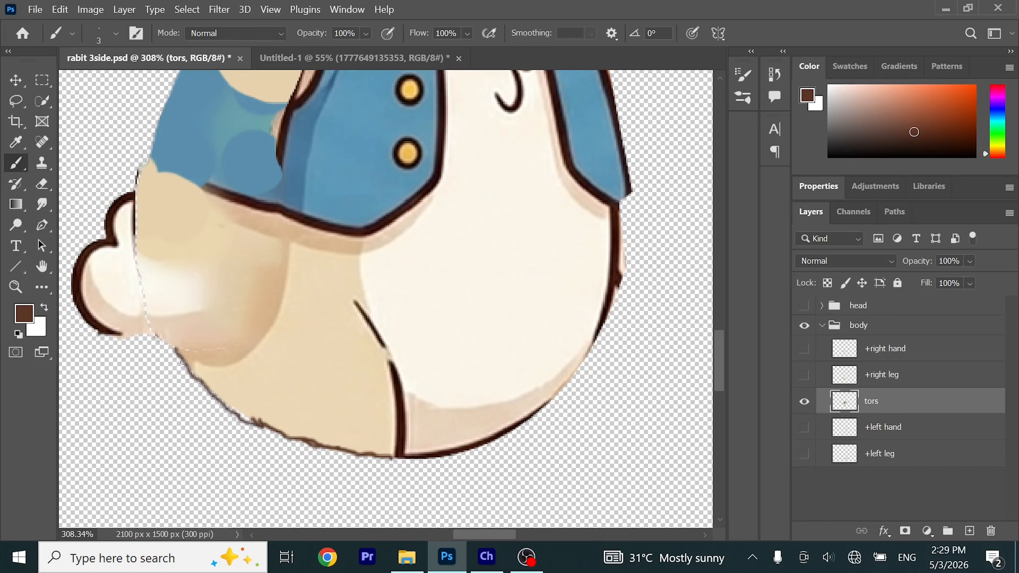
pyautogui.moveTo(236, 412); pyautogui.dragTo(316, 447)
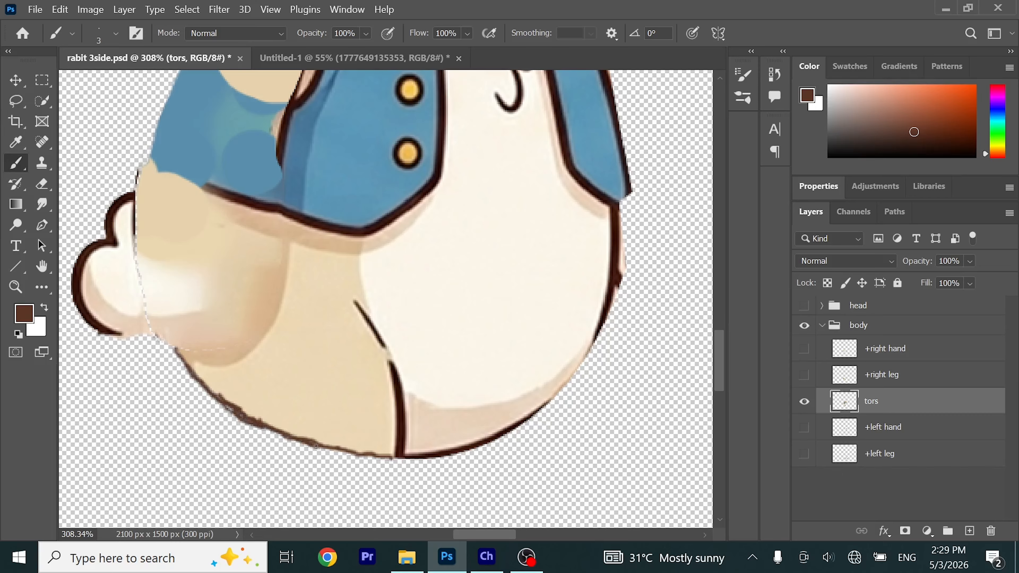
pyautogui.hotkey('ctrl', 'z')
pyautogui.hotkey('ctrl', 'z')
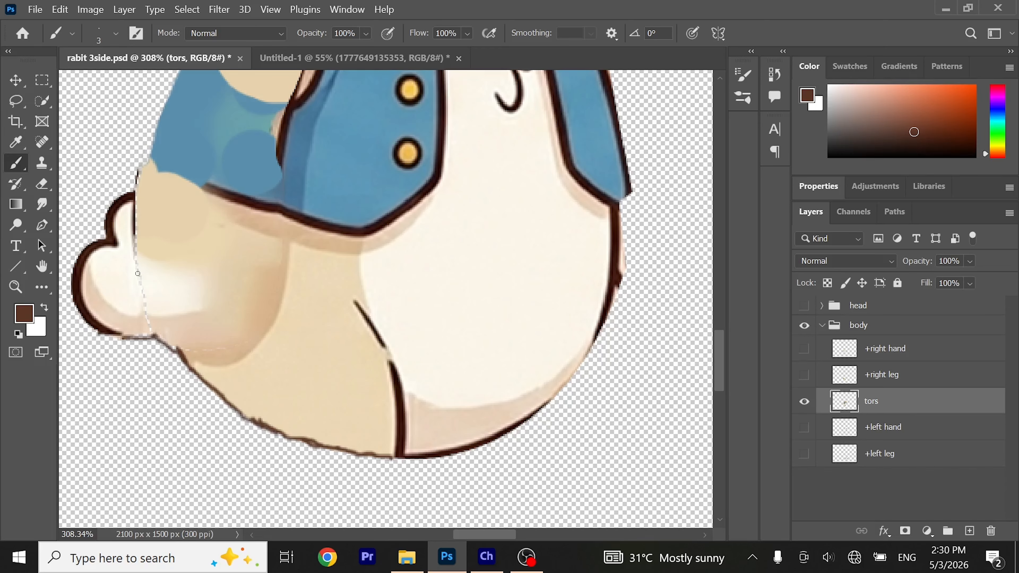
# - Show the head group and the +right hand, +right leg, +left hand and +left leg layers together with the torso
pyautogui.scroll(-10, 137, 274)
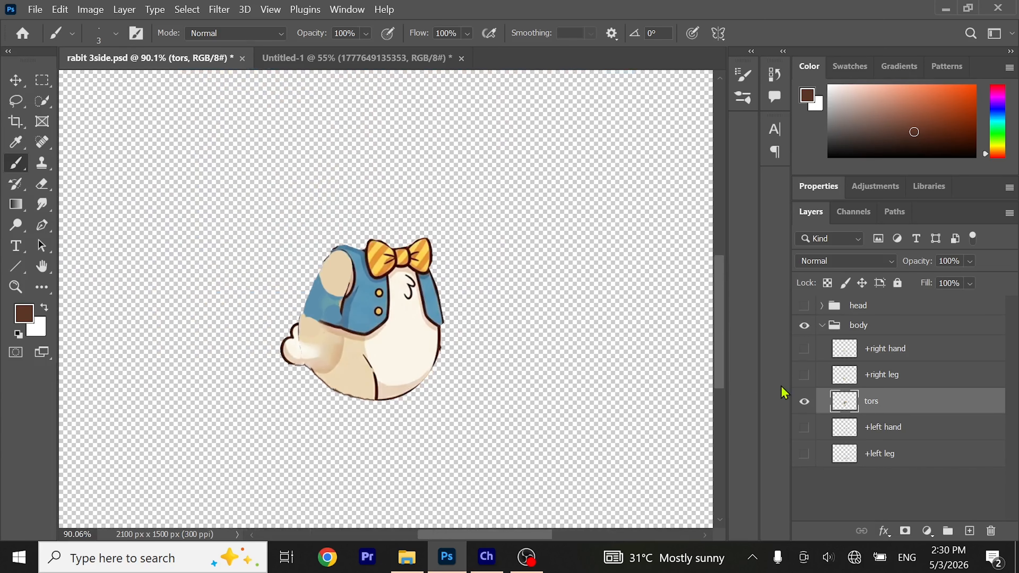
pyautogui.click(805, 349)
pyautogui.click(804, 374)
pyautogui.click(804, 305)
pyautogui.click(805, 428)
pyautogui.click(805, 454)
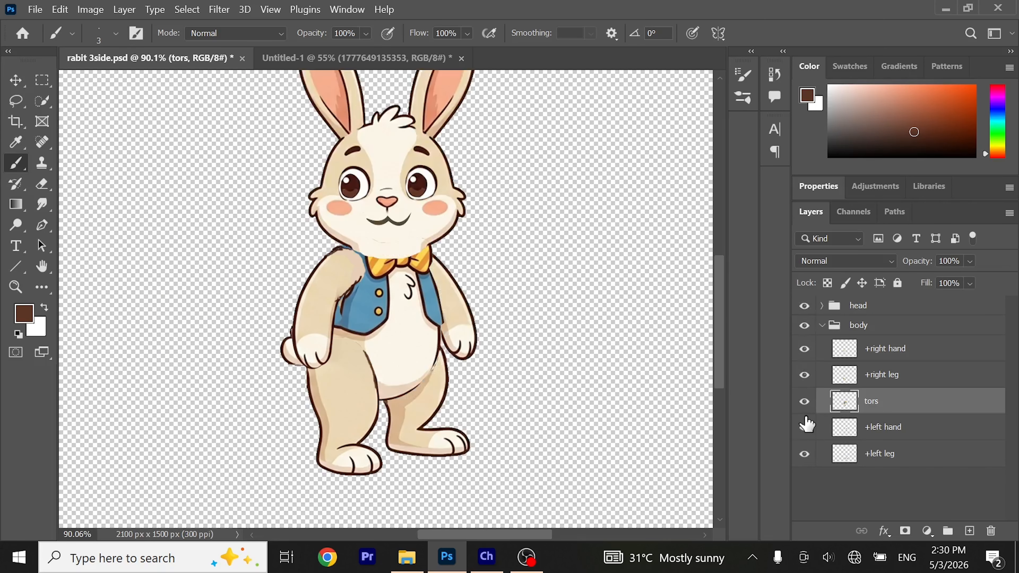
# - Hide all body layers and expand the head group to look through its frontal, right quarter and right side groups
pyautogui.moveTo(805, 455); pyautogui.dragTo(822, 325)
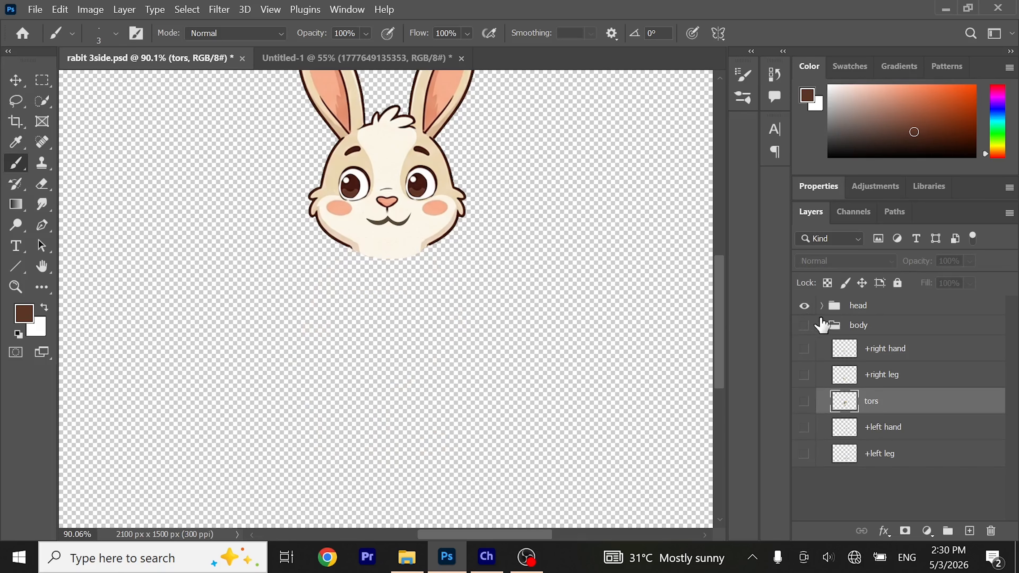
pyautogui.click(822, 305)
pyautogui.click(805, 326)
pyautogui.click(804, 325)
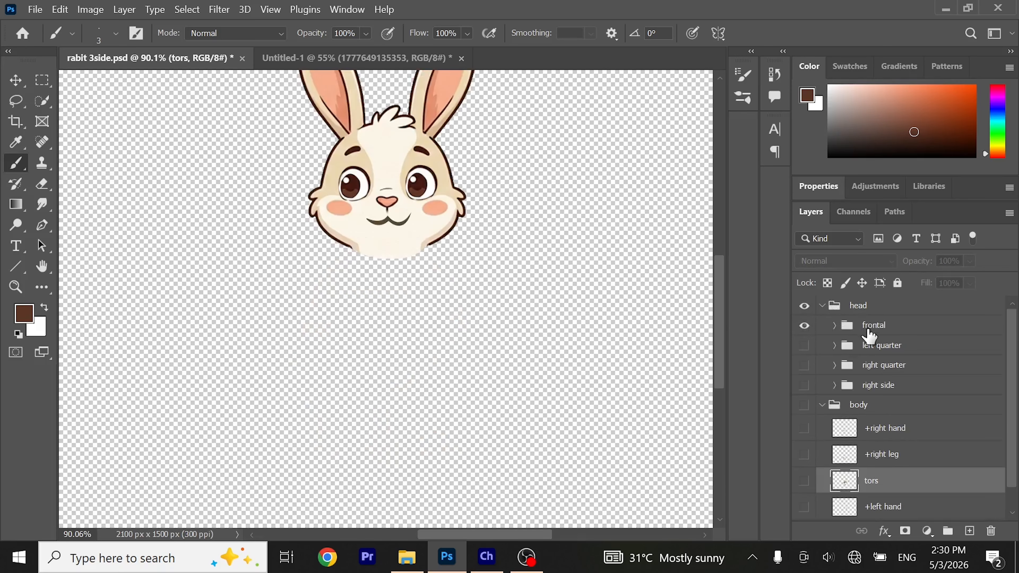
pyautogui.click(868, 332)
pyautogui.press('v')
pyautogui.scroll(2, 616, 285)
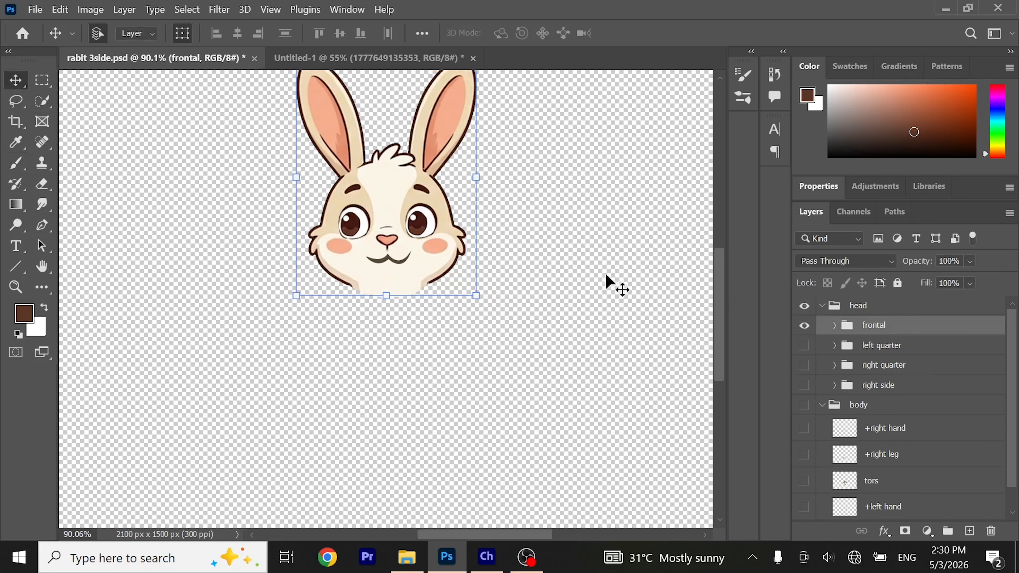
pyautogui.scroll(1, 616, 286)
pyautogui.click(895, 366)
pyautogui.click(893, 386)
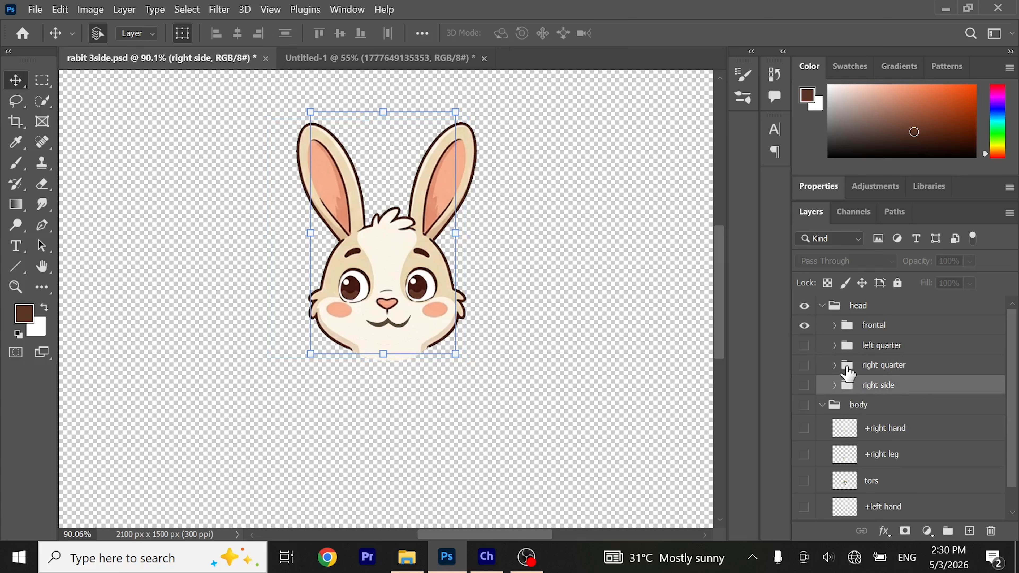
# - View the frontal, left quarter, right quarter and right side heads one at a time and all together, and collapse the head group
pyautogui.click(861, 327)
pyautogui.click(805, 326)
pyautogui.click(804, 345)
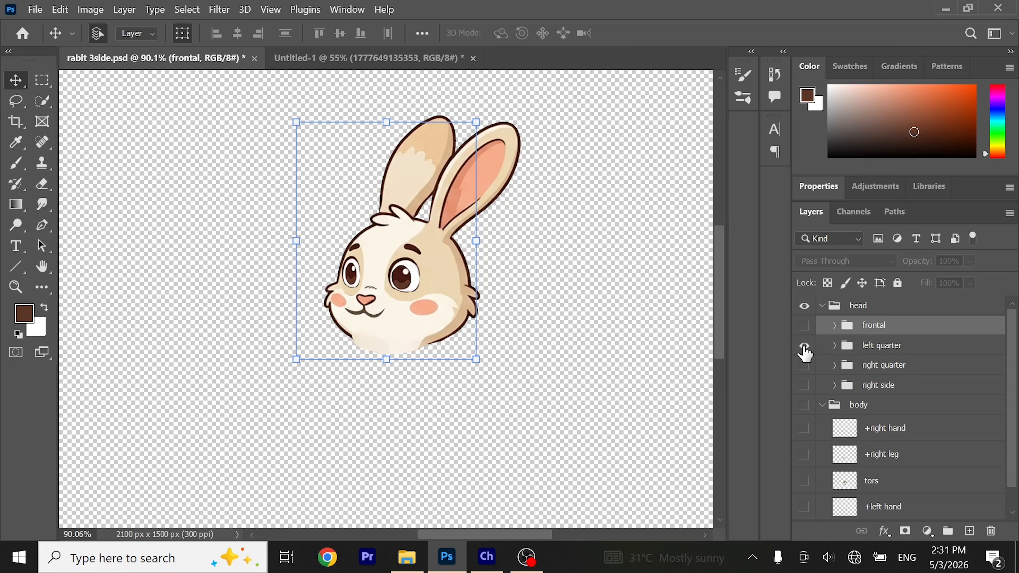
pyautogui.click(804, 345)
pyautogui.click(805, 365)
pyautogui.click(804, 365)
pyautogui.click(804, 385)
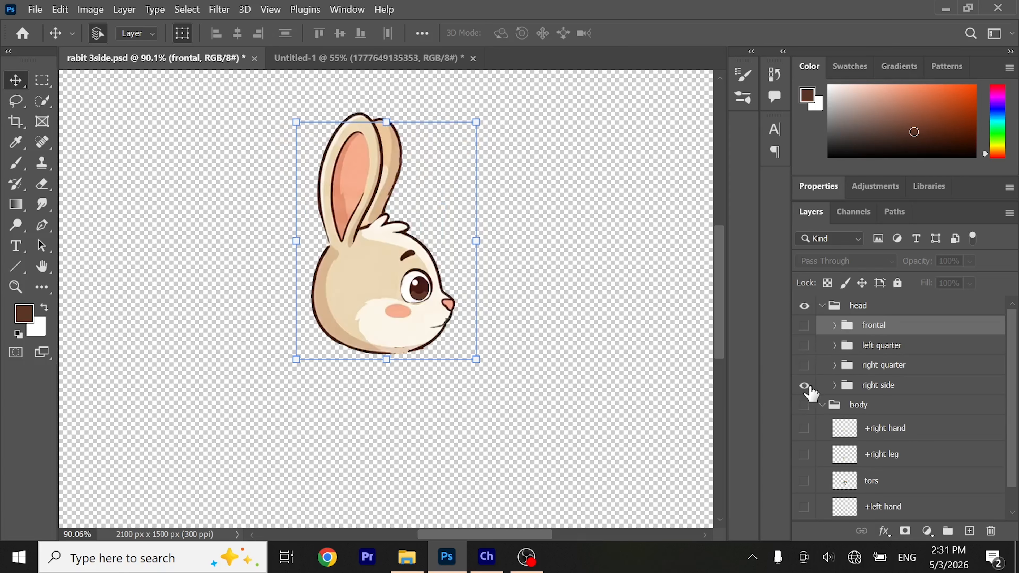
pyautogui.click(804, 365)
pyautogui.click(805, 345)
pyautogui.click(804, 326)
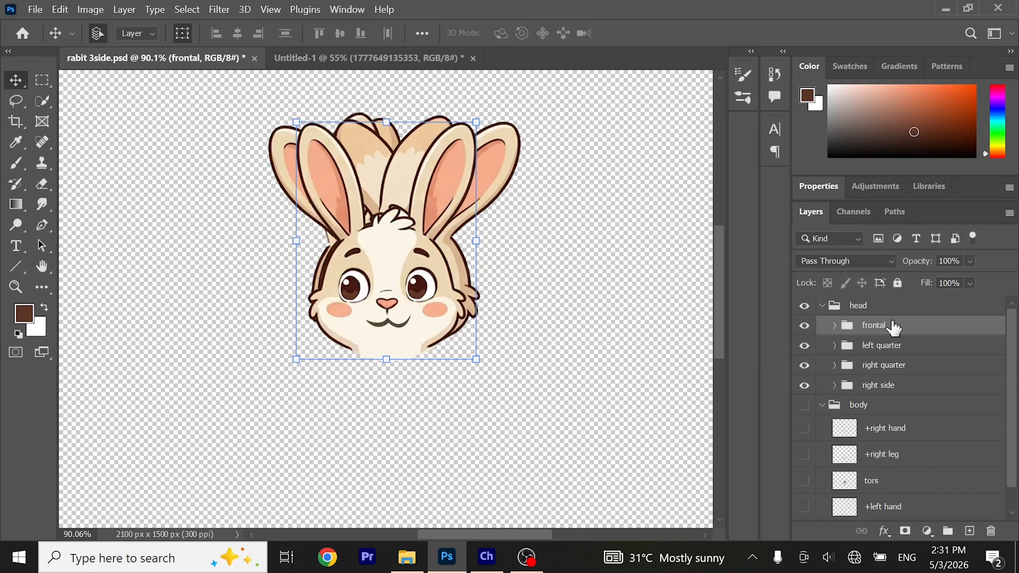
pyautogui.click(822, 308)
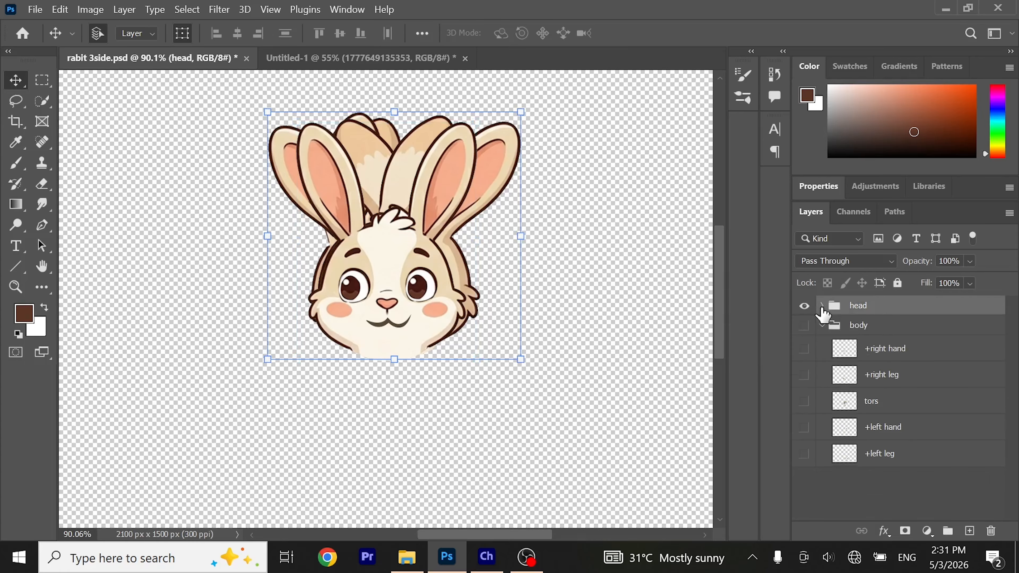
pyautogui.click(823, 309)
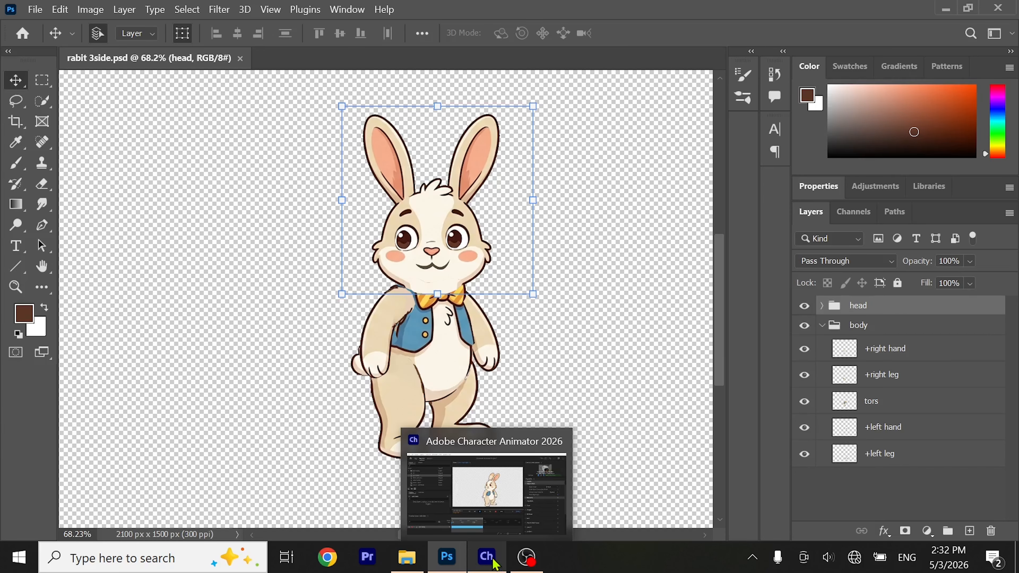
# - Switch to Character Animator and open the rabit 3side puppet in the Rig workspace with the whole character in view
pyautogui.click(487, 557)
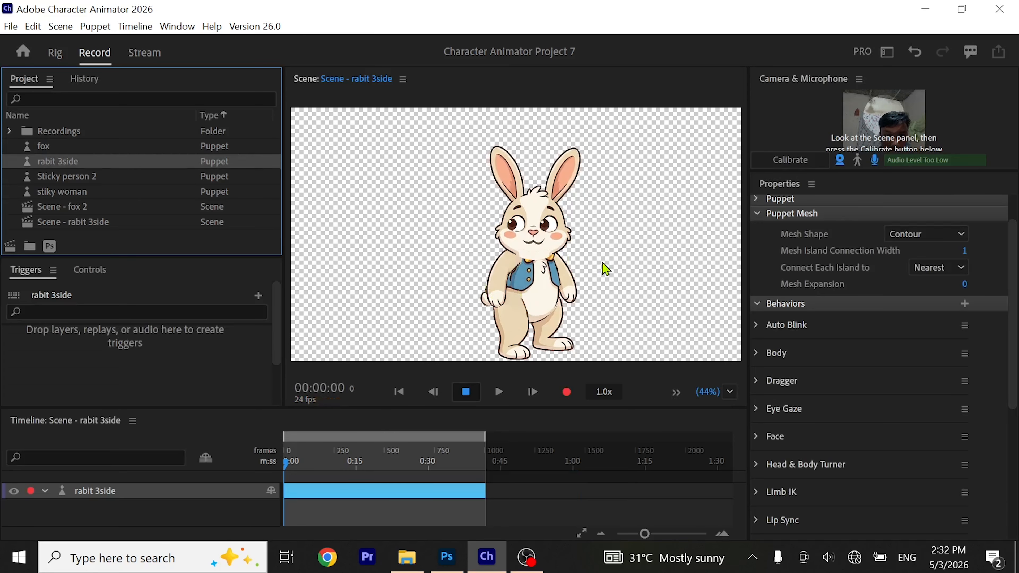
pyautogui.click(54, 52)
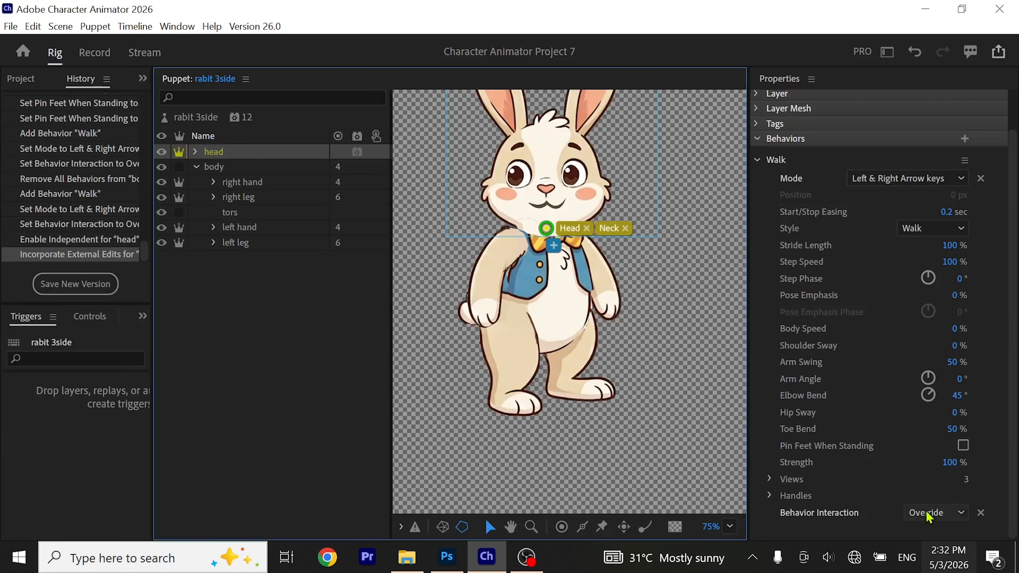
pyautogui.scroll(2, 925, 502)
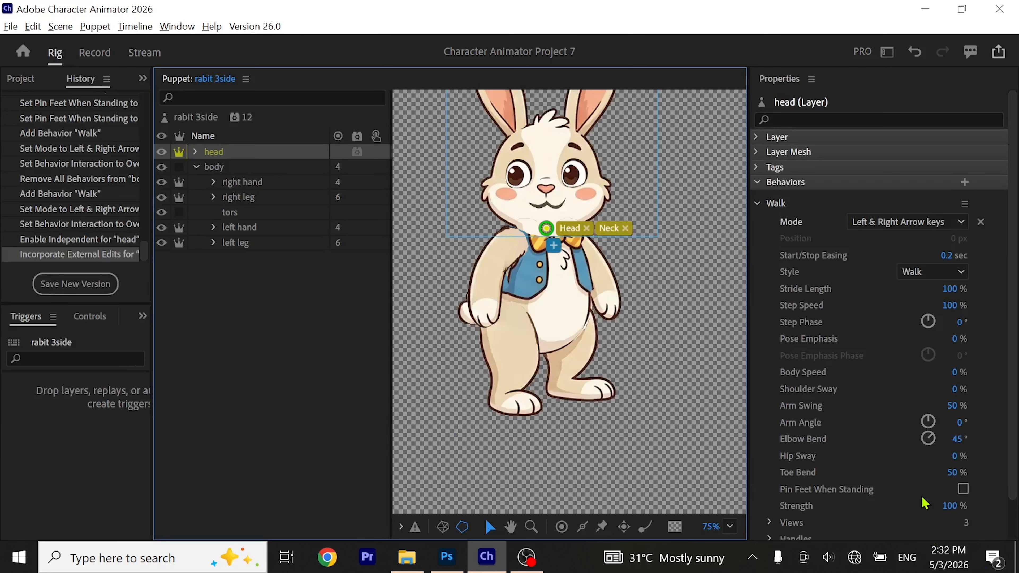
pyautogui.scroll(-1, 635, 390)
pyautogui.moveTo(636, 374); pyautogui.dragTo(650, 457)
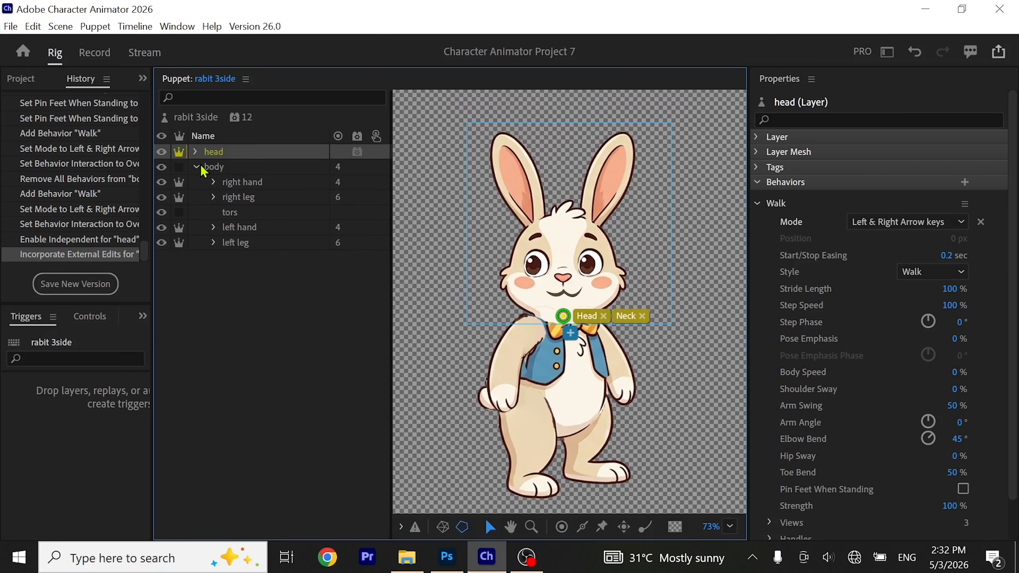
# - Expand the puppet's head group and preview the left quarter and right quarter views, leaving only the frontal view enabled
pyautogui.click(195, 151)
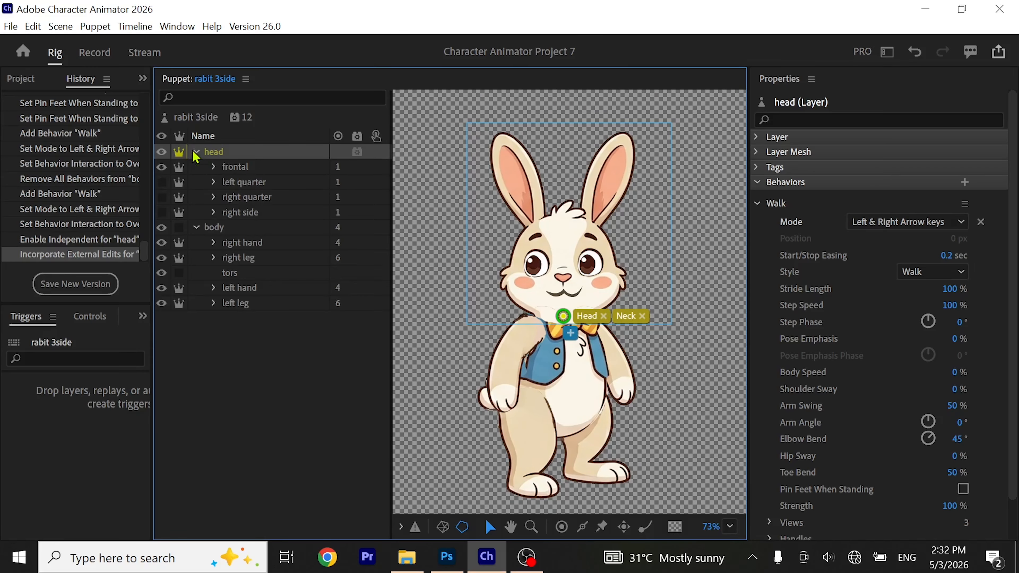
pyautogui.click(219, 167)
pyautogui.click(219, 168)
pyautogui.click(161, 182)
pyautogui.click(162, 167)
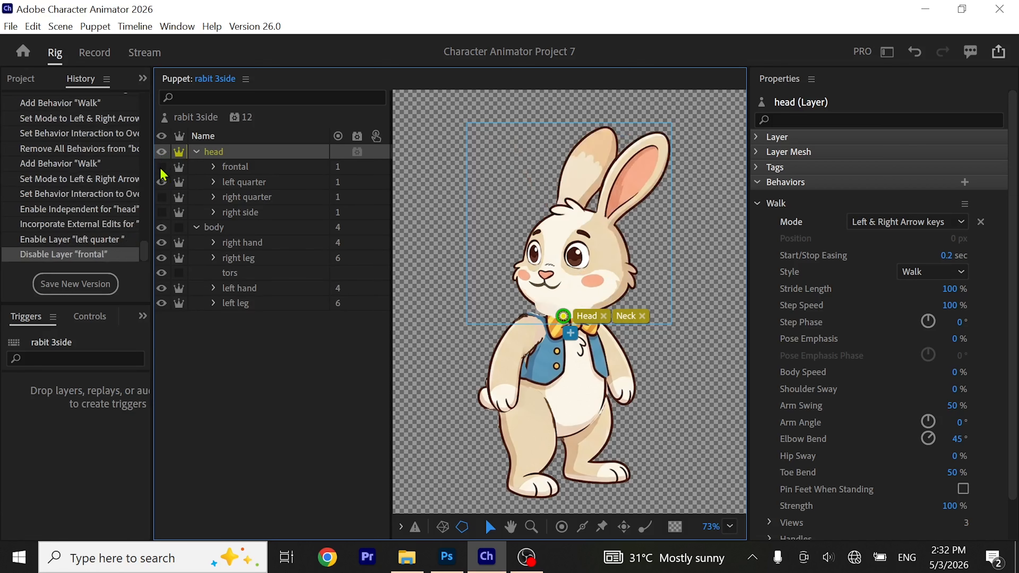
pyautogui.click(162, 167)
pyautogui.click(161, 197)
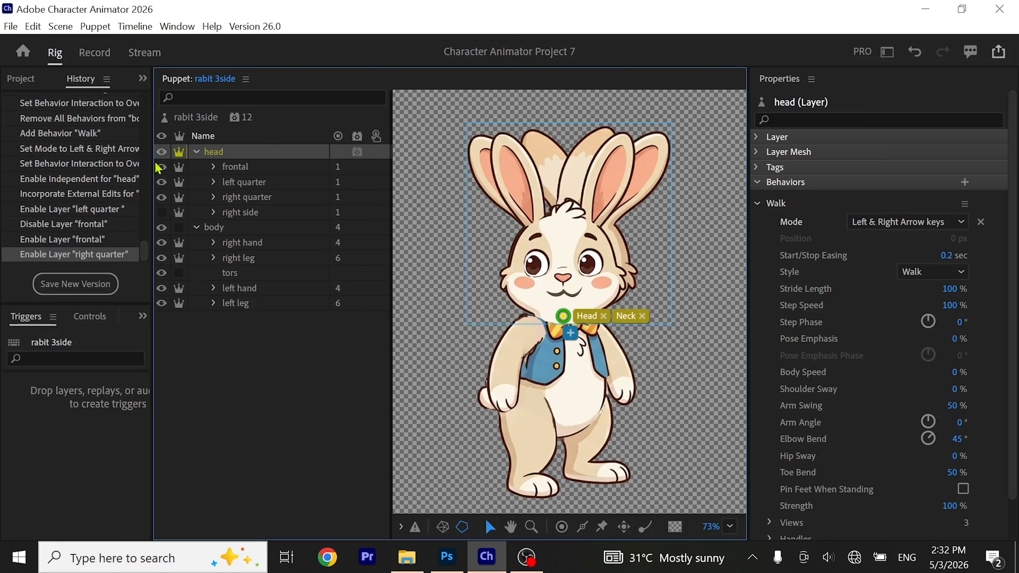
pyautogui.click(161, 197)
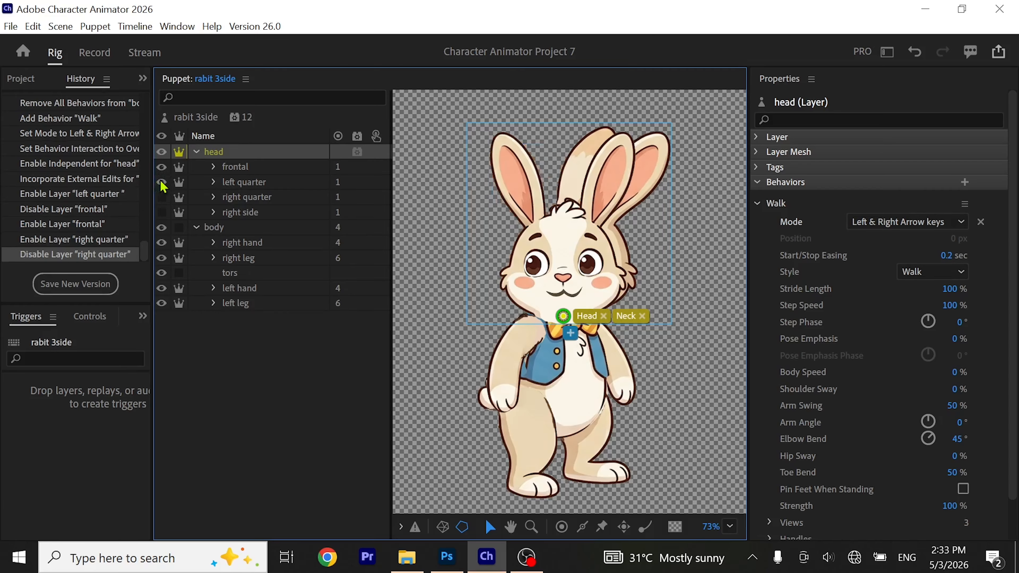
pyautogui.click(162, 182)
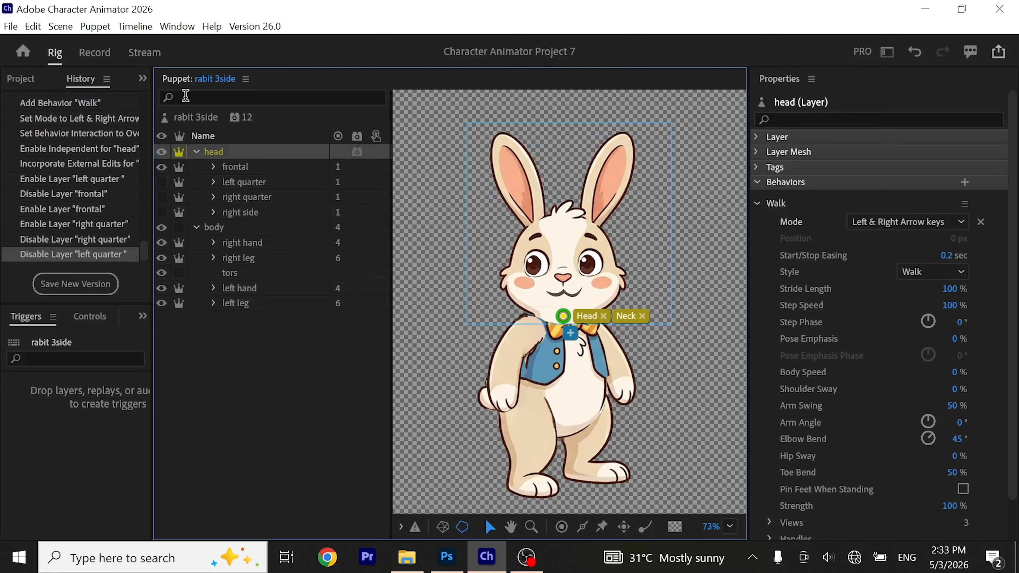
# - Examine the layers inside the frontal head group, including the mouth shapes and the right eye
pyautogui.click(273, 168)
pyautogui.click(214, 167)
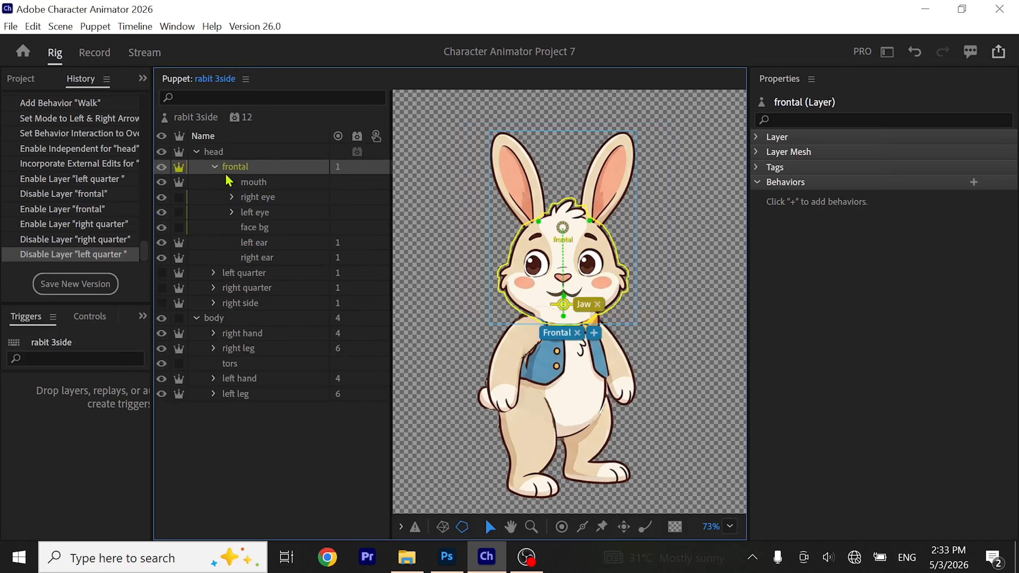
pyautogui.click(259, 184)
pyautogui.click(232, 182)
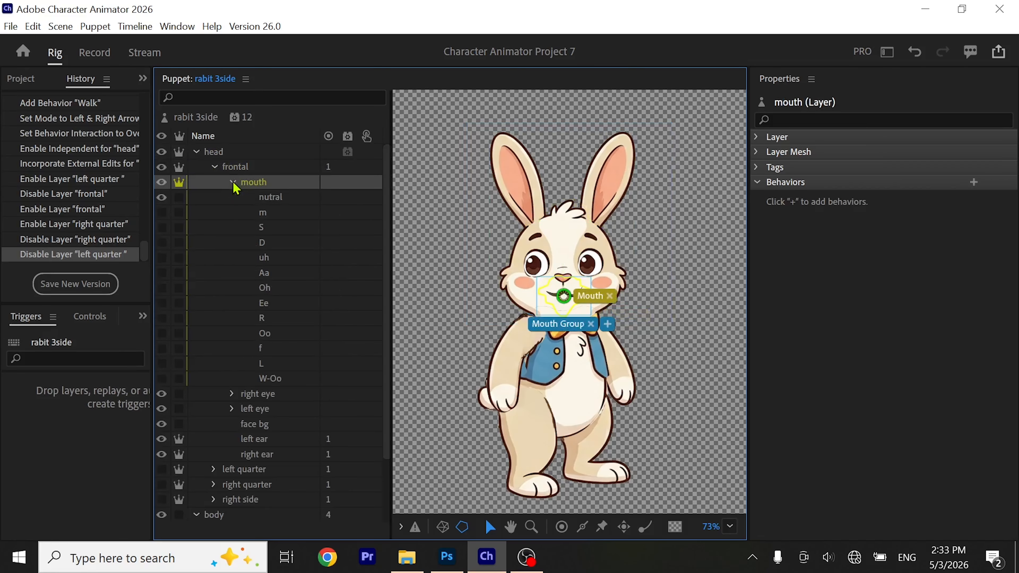
pyautogui.click(232, 182)
pyautogui.click(232, 197)
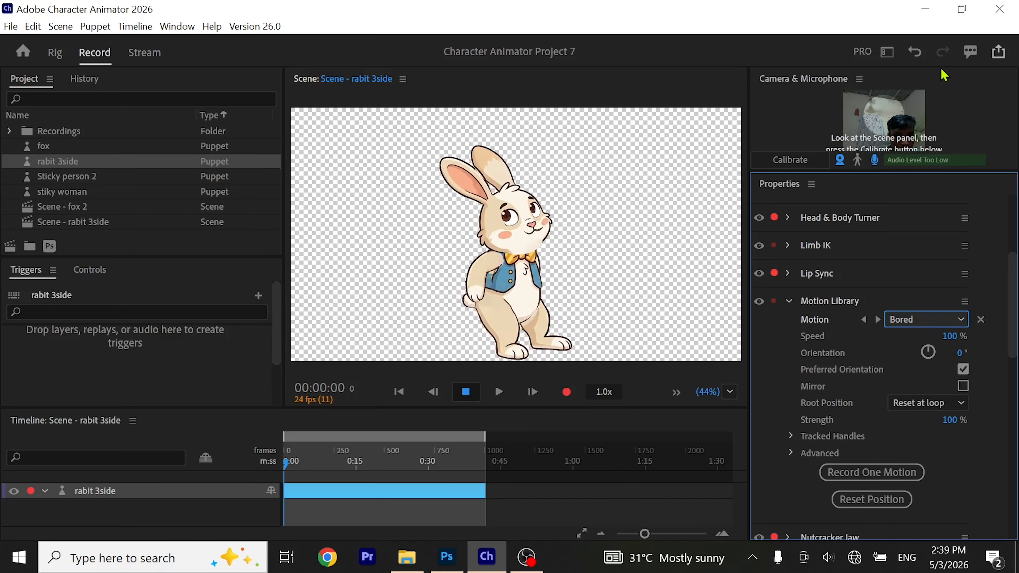
# - Set the Motion Library motion to Catwalk 2 and turn the camera input back on
pyautogui.click(948, 324)
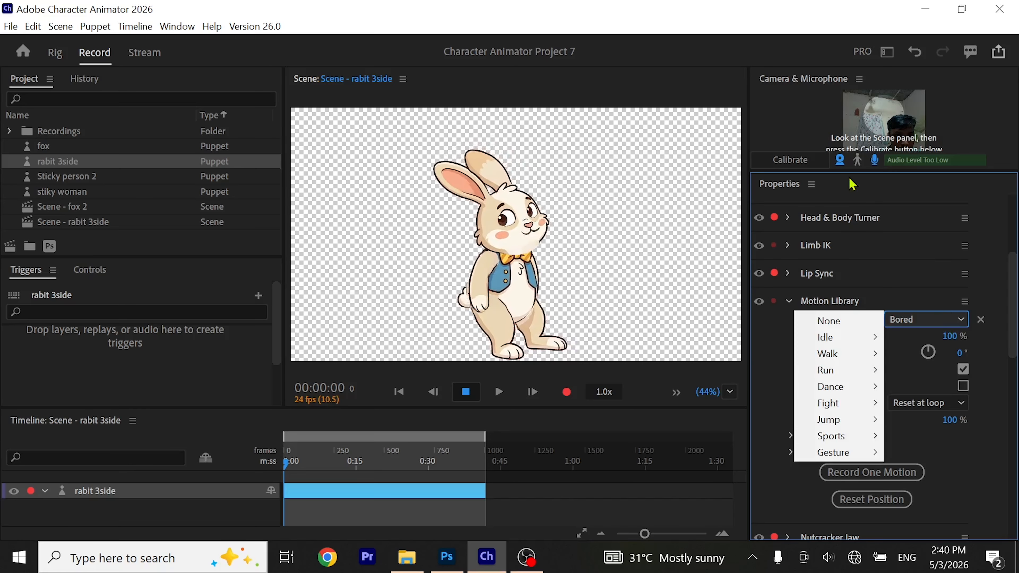
pyautogui.click(943, 325)
pyautogui.click(938, 320)
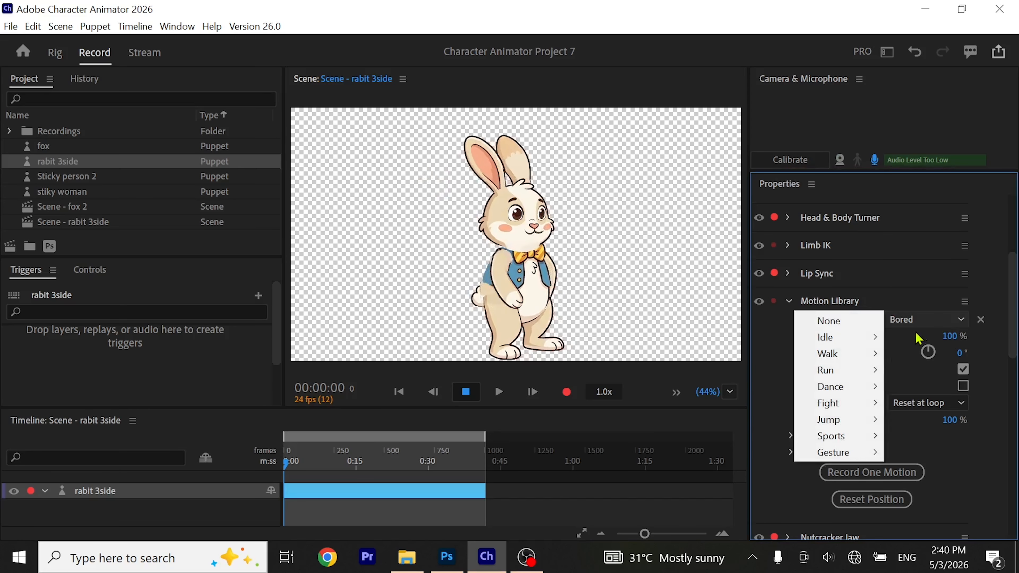
pyautogui.moveTo(853, 351)
pyautogui.click(725, 50)
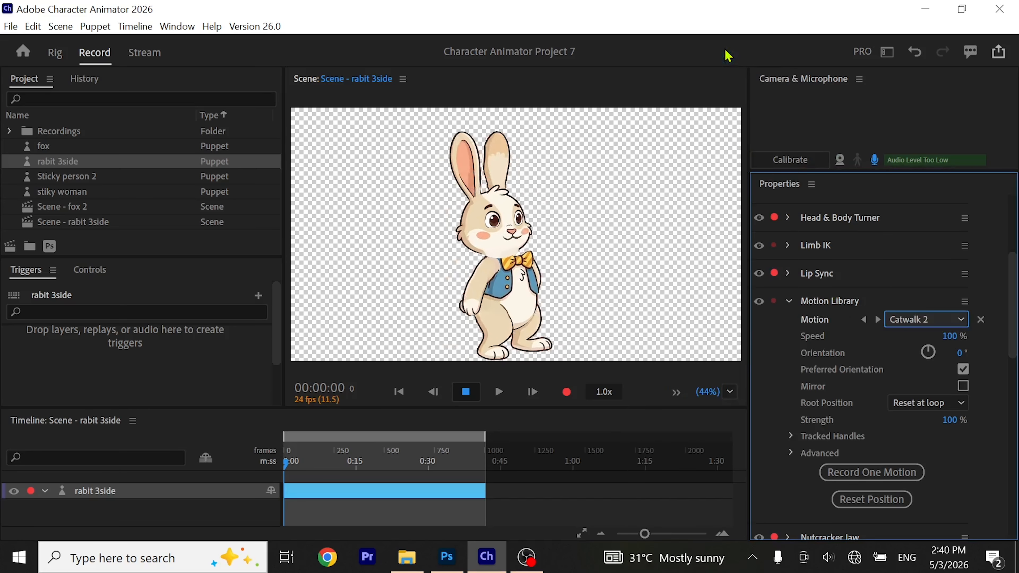
pyautogui.click(935, 320)
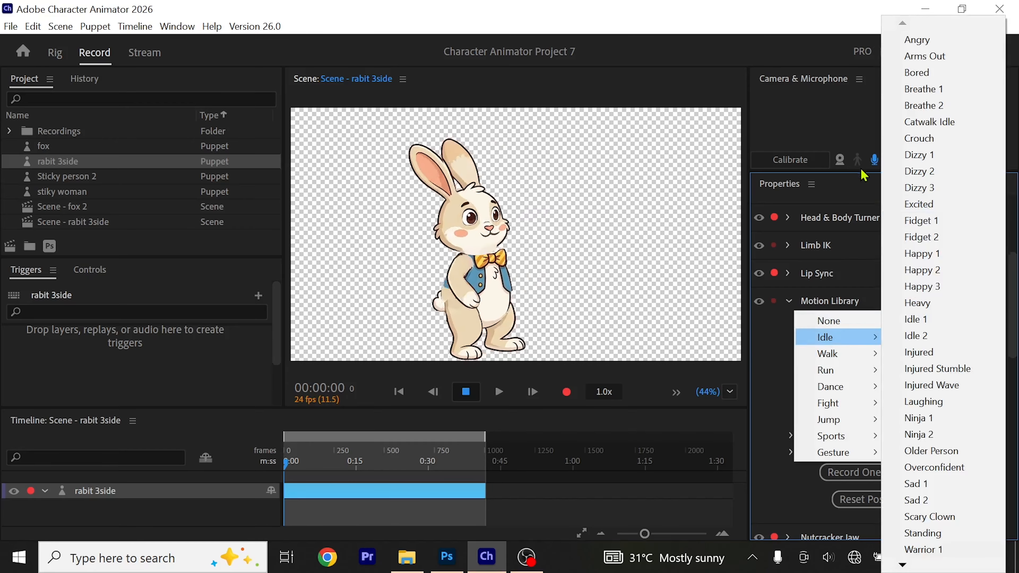
pyautogui.click(842, 163)
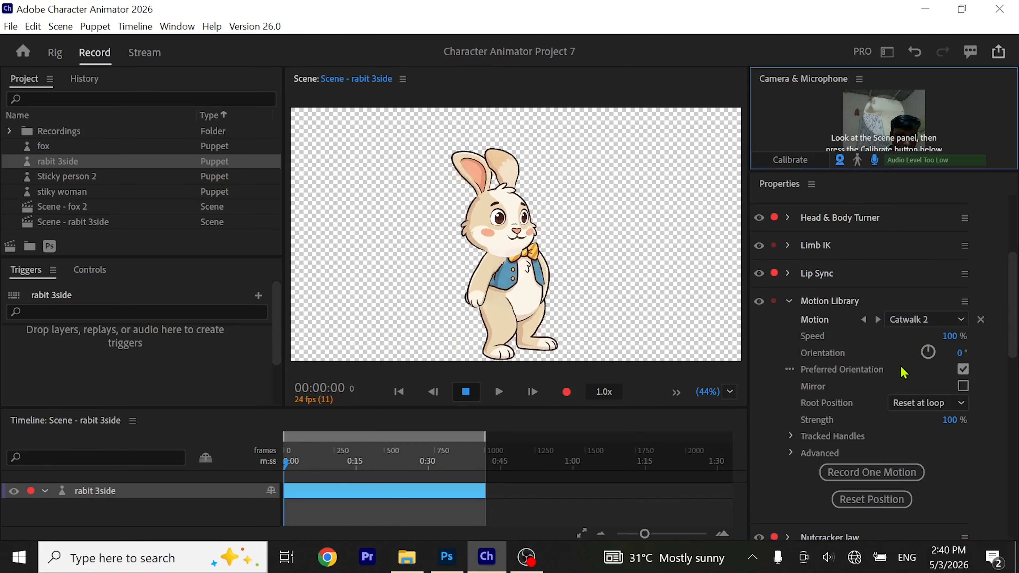
# - Set the Motion Library motion to Dizzy Walk 2
pyautogui.click(931, 320)
pyautogui.moveTo(859, 355)
pyautogui.click(735, 222)
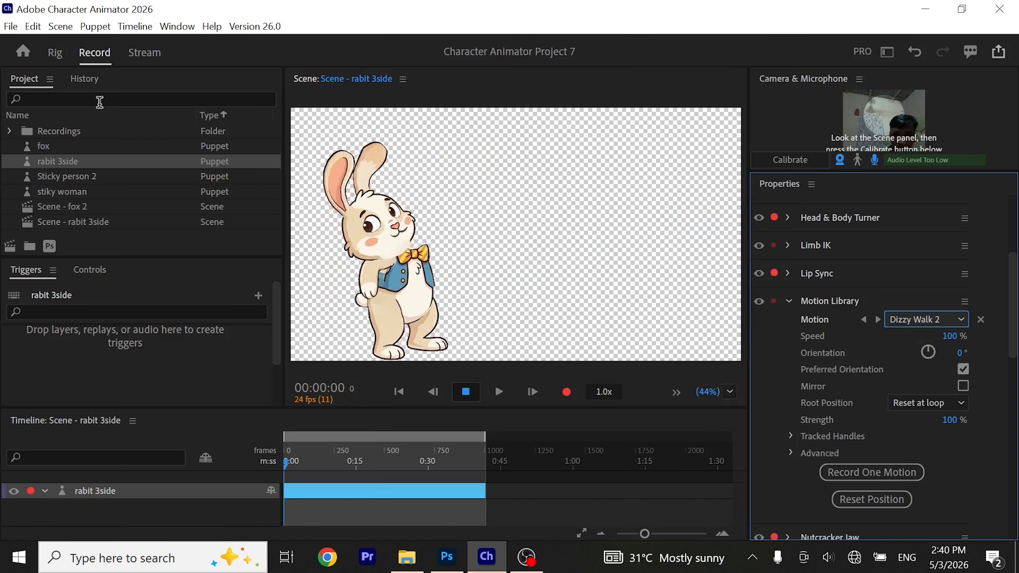
# - Check the puppet's layer structure in the Rig workspace and return to the Record workspace
pyautogui.click(55, 52)
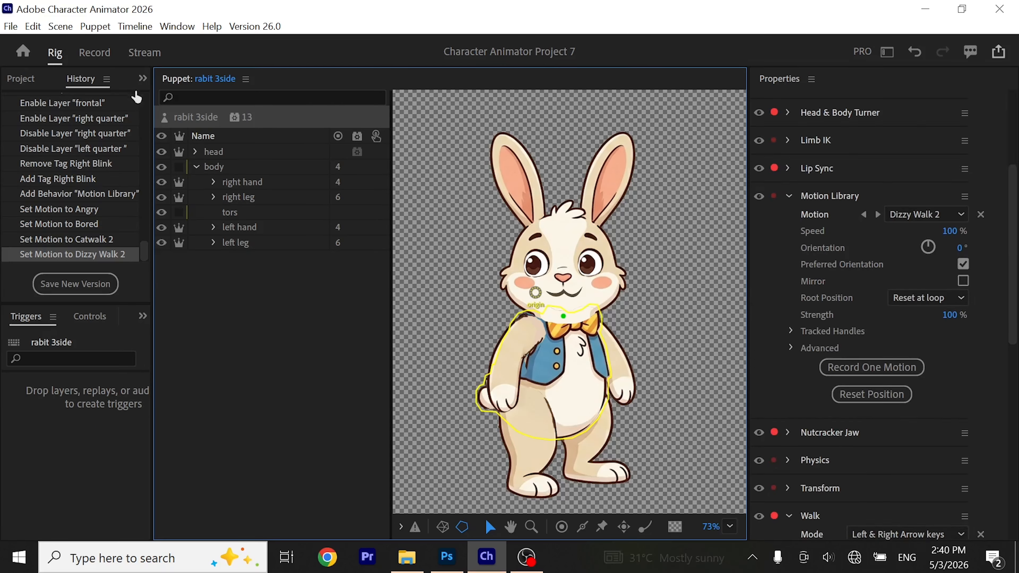
pyautogui.click(185, 158)
pyautogui.click(95, 53)
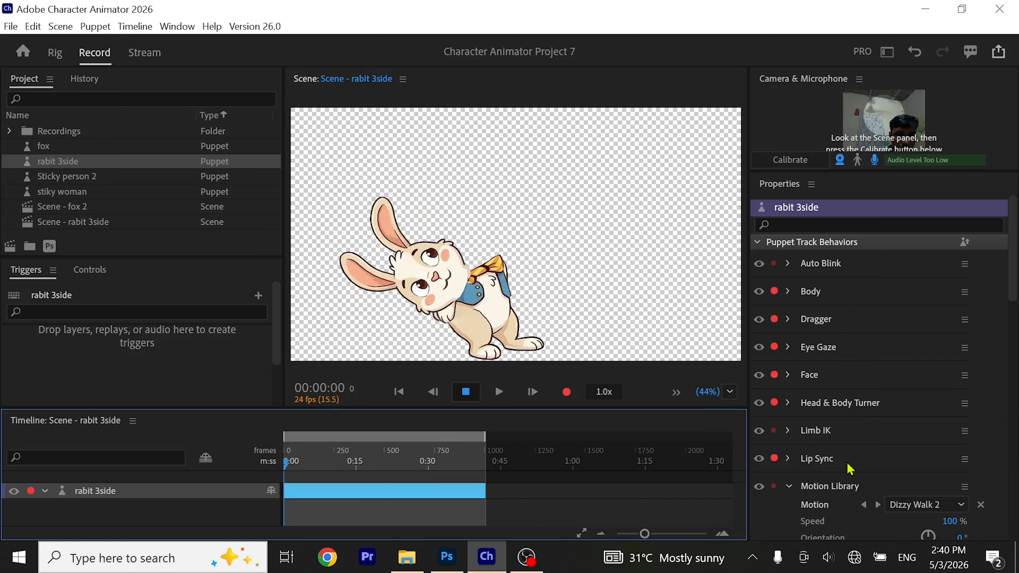
# - Set the rabit 3side puppet's Motion Library motion to Injured Walk 3
pyautogui.click(902, 510)
pyautogui.moveTo(955, 387)
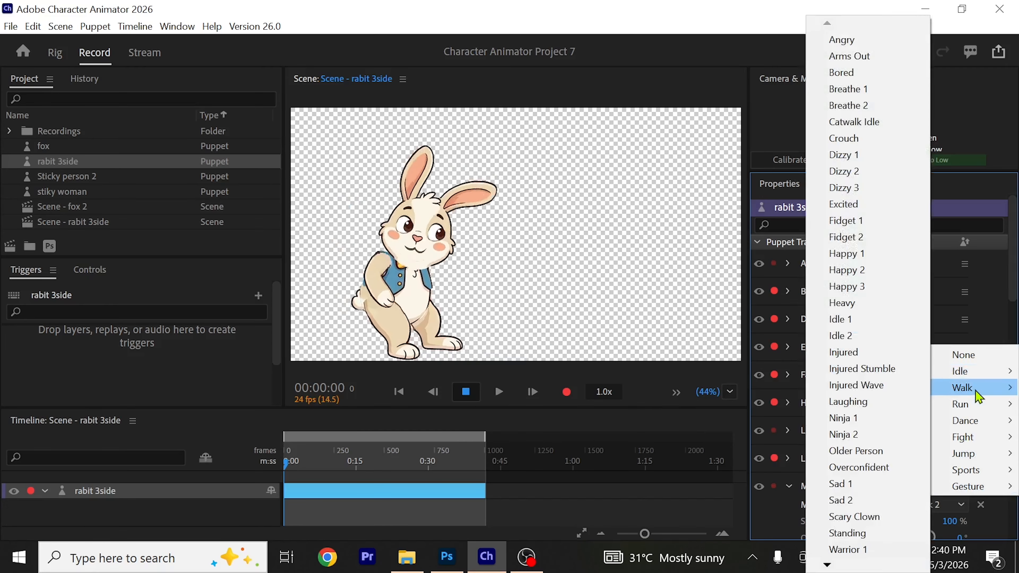
pyautogui.click(867, 352)
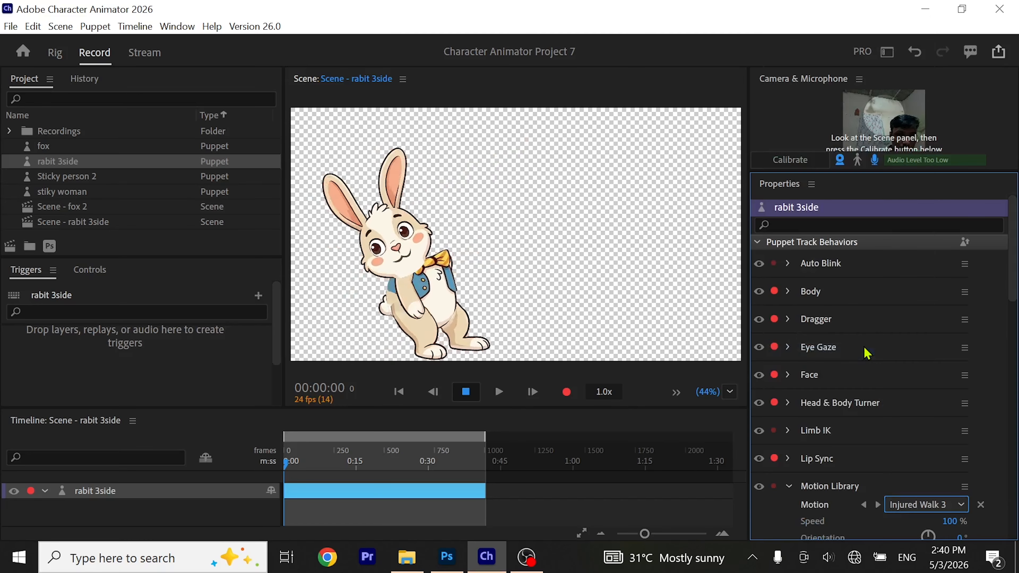
# - Set the rabit 3side puppet's Motion Library motion to a fast run from the Run category
pyautogui.click(927, 505)
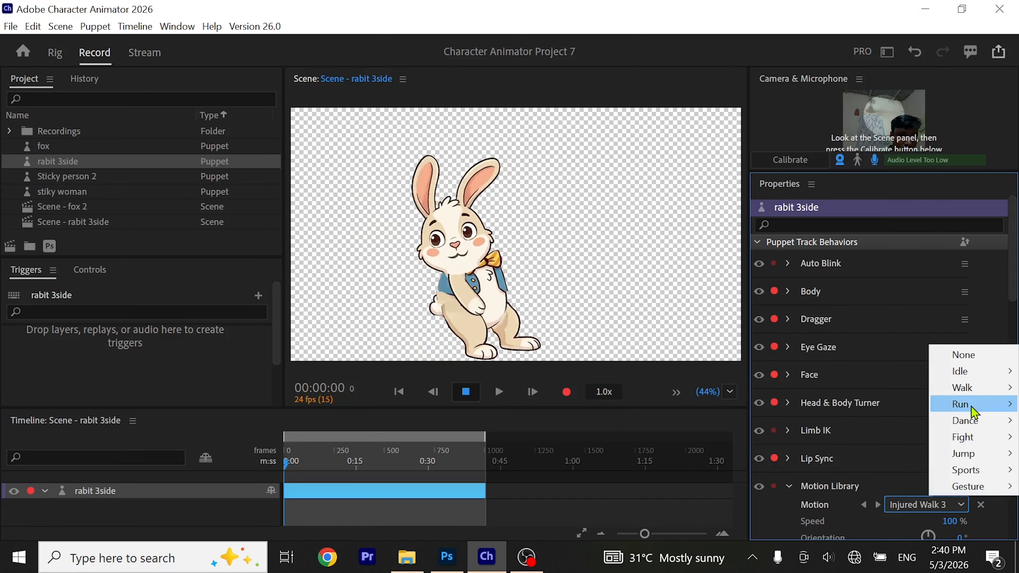
pyautogui.moveTo(971, 405)
pyautogui.click(881, 323)
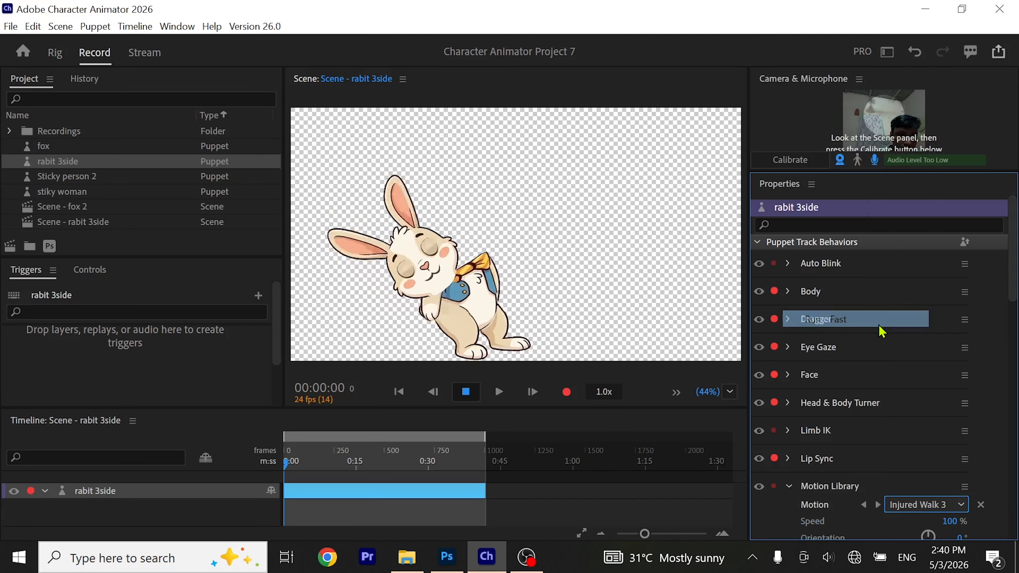
# - Set the rabbit puppet's Motion Library motion to Flying Kick 1 from the Fight category
pyautogui.click(963, 505)
pyautogui.moveTo(964, 437)
pyautogui.click(901, 369)
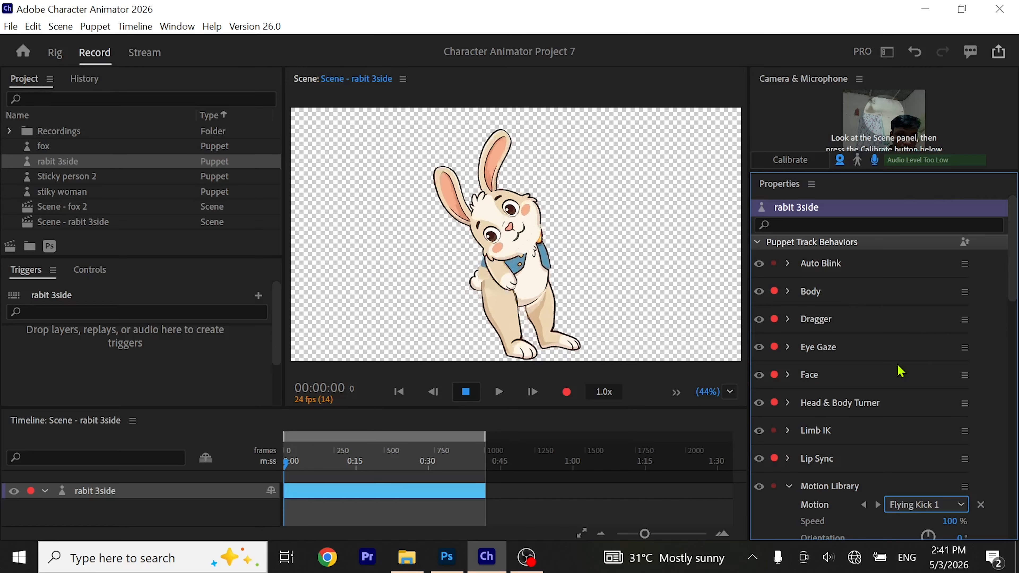
# - Set the rabbit puppet's Motion Library motion to Air Squat from the Sports category
pyautogui.click(947, 507)
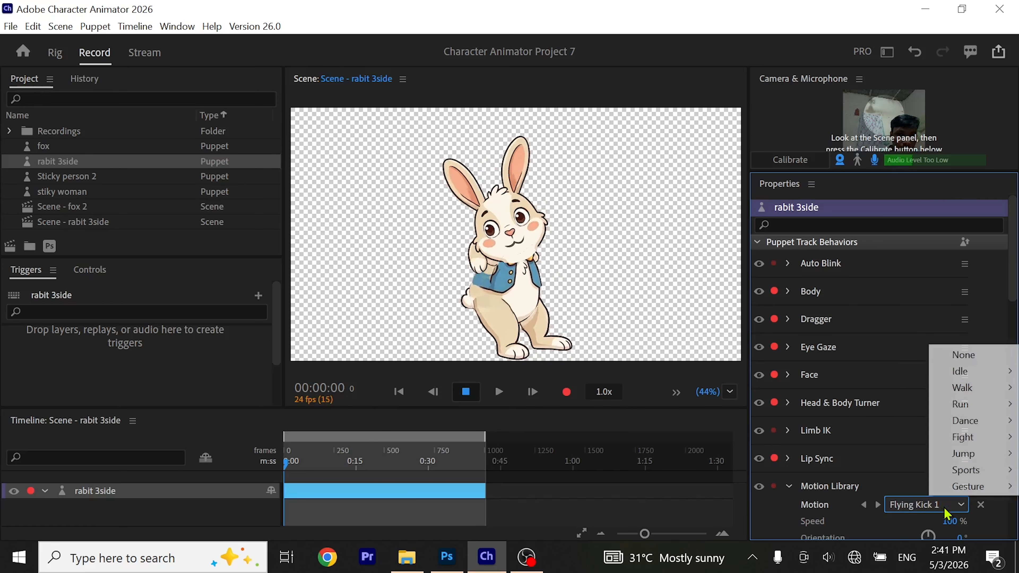
pyautogui.moveTo(972, 470)
pyautogui.click(830, 88)
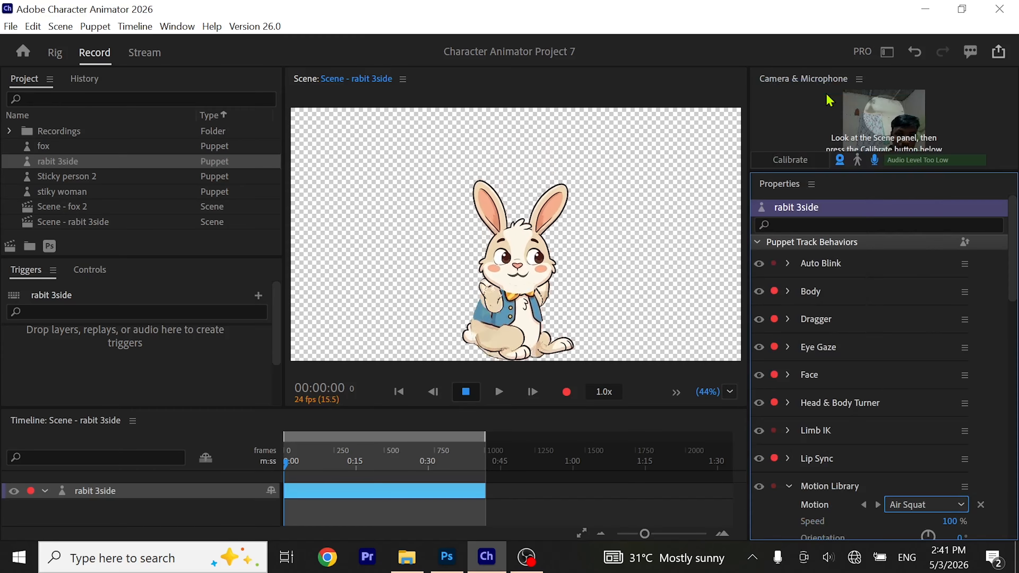
# - Set the rabbit puppet's Motion Library motion to Bowling from the Sports category
pyautogui.click(950, 509)
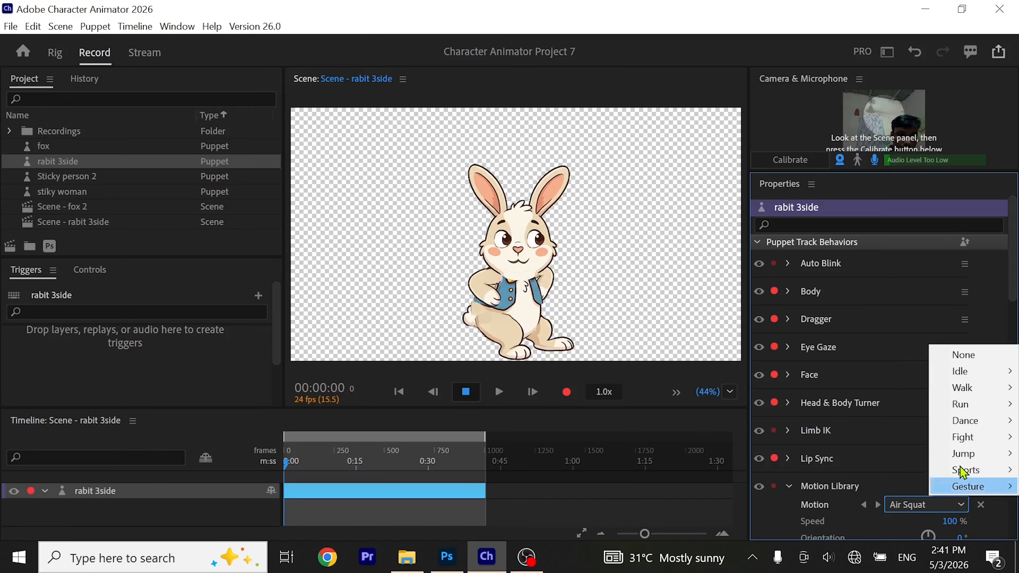
pyautogui.moveTo(973, 470)
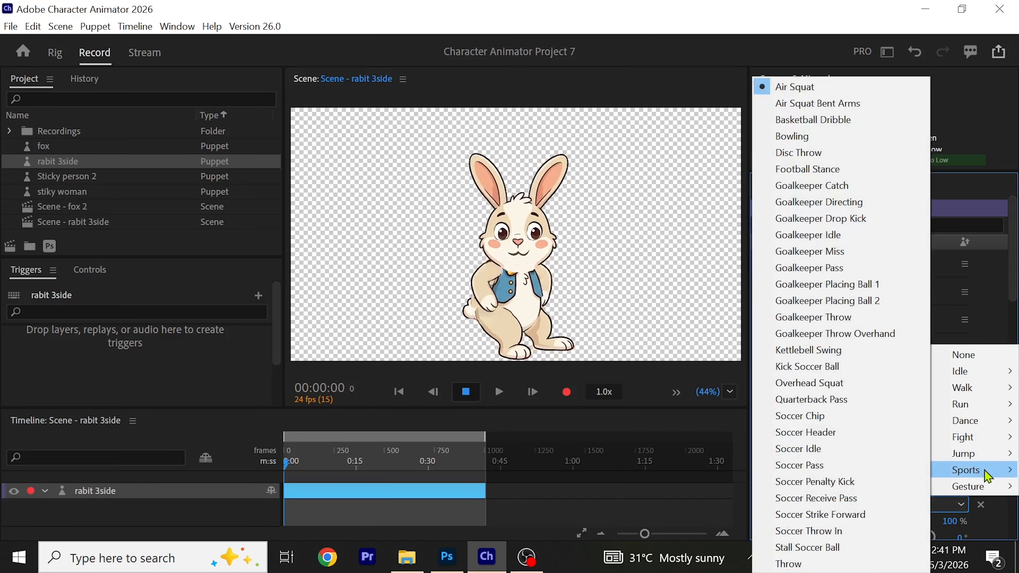
pyautogui.click(790, 137)
# - Set the rabbit puppet's Motion Library motion to Battle Cry from the Gesture category
pyautogui.click(927, 504)
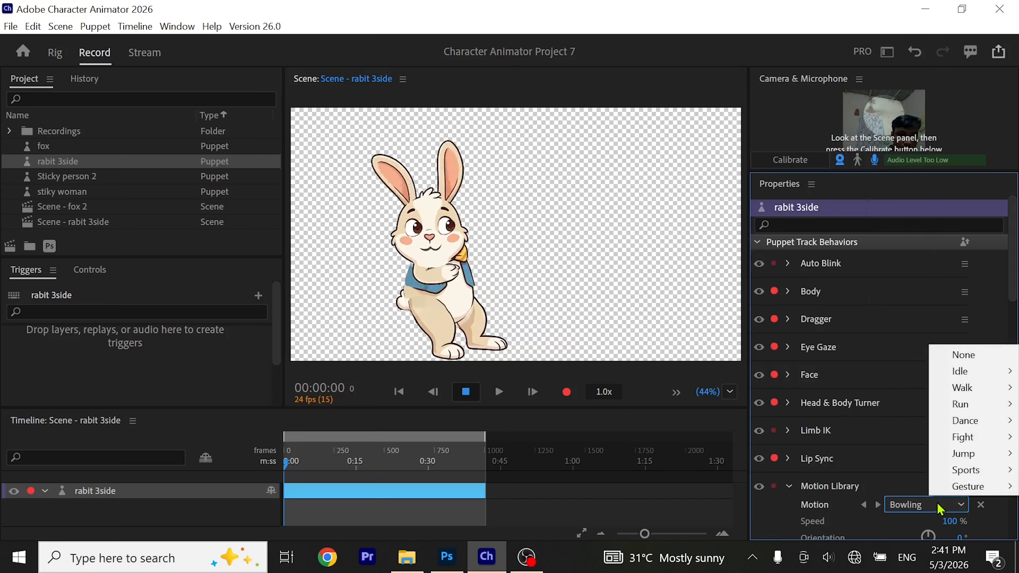
pyautogui.moveTo(969, 487)
pyautogui.click(855, 40)
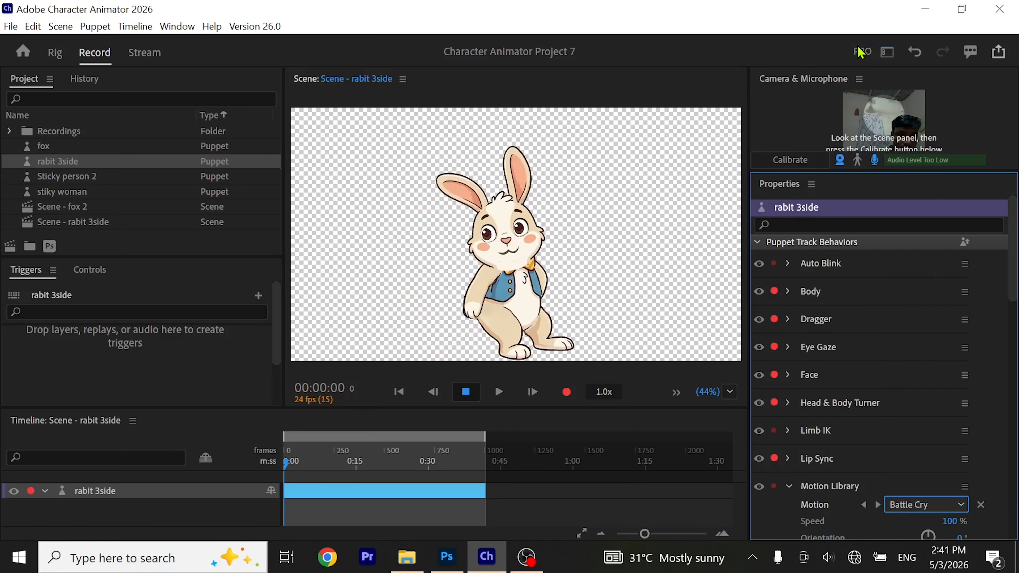